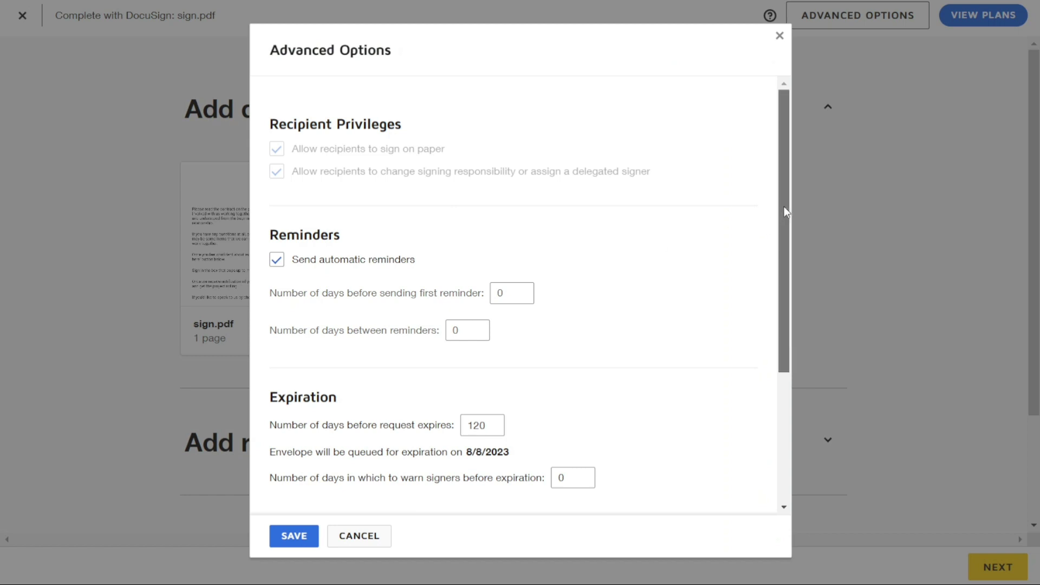
Step: Save the advanced envelope options and open the sign.pdf document options
drag(784, 206, 778, 346)
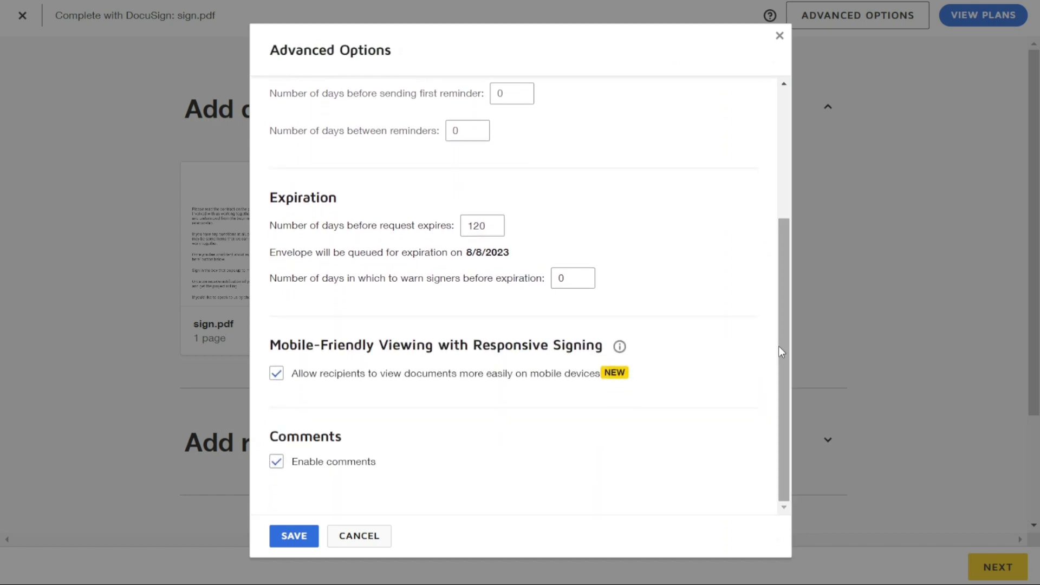
click(293, 535)
click(357, 327)
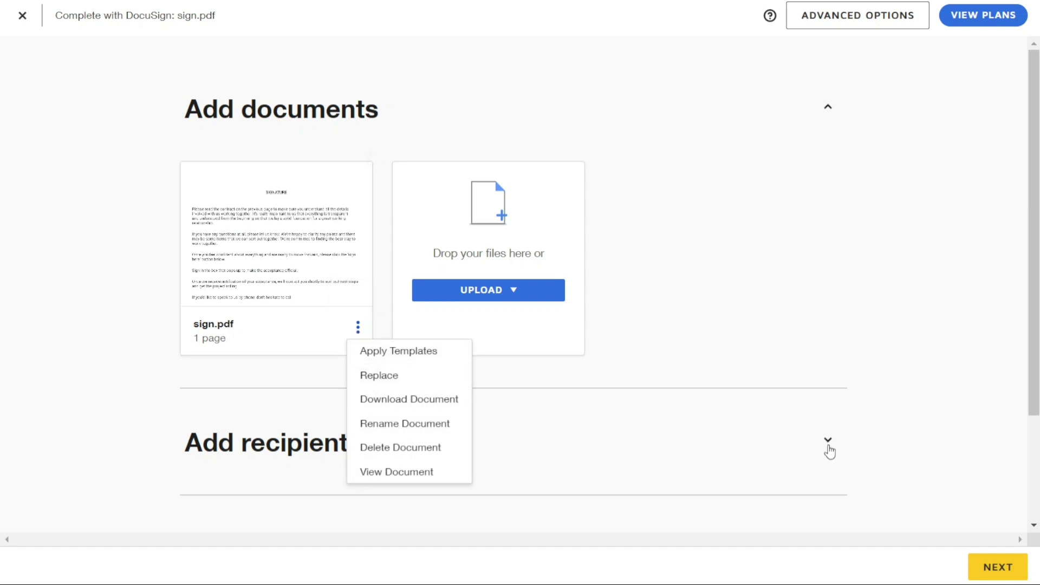
Step: Expand the recipients section and switch 'I'm the only signer' off so a separate signer can be added
click(831, 451)
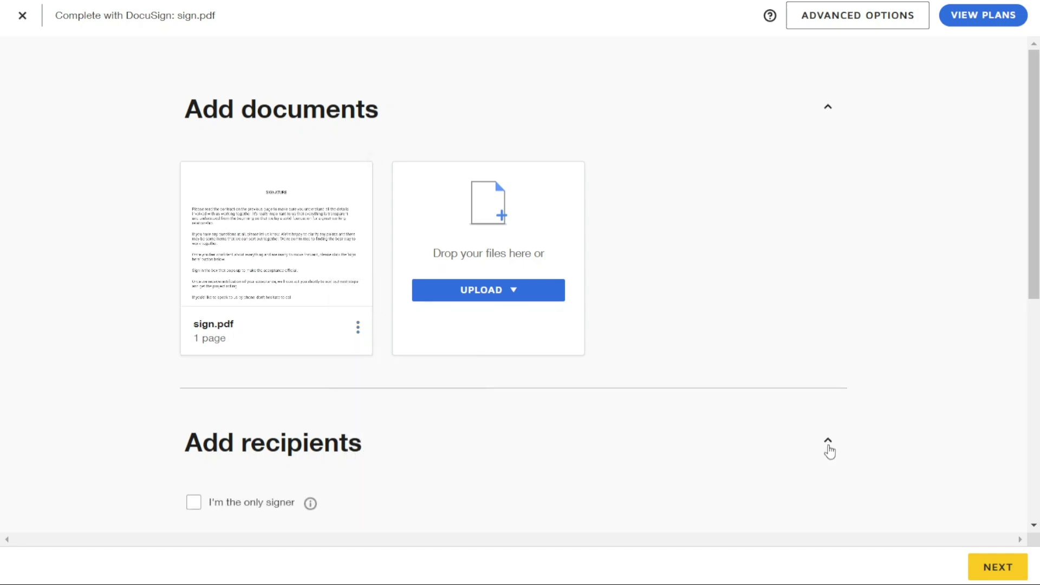
click(192, 509)
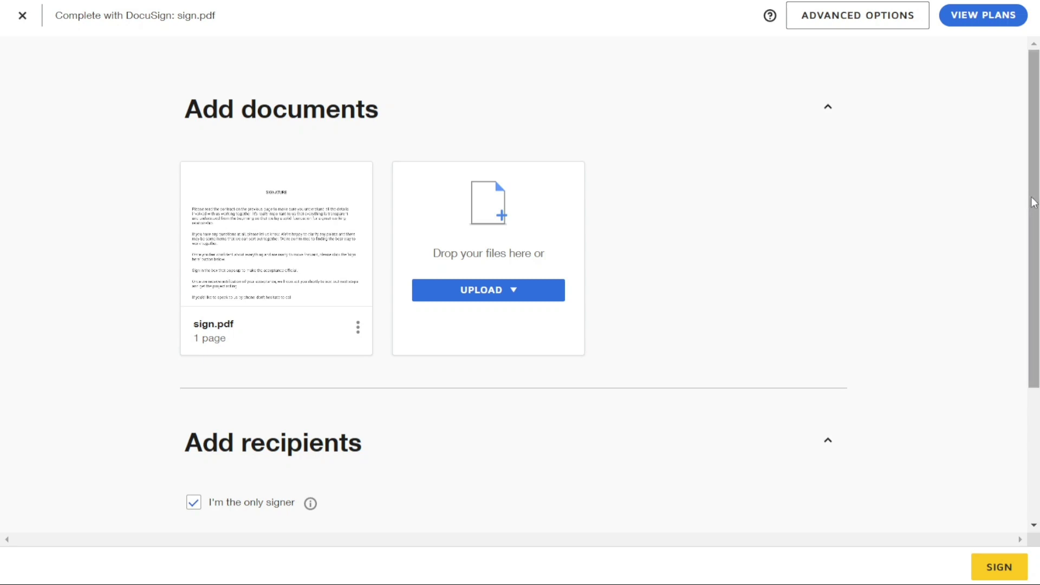
drag(1029, 202, 1016, 358)
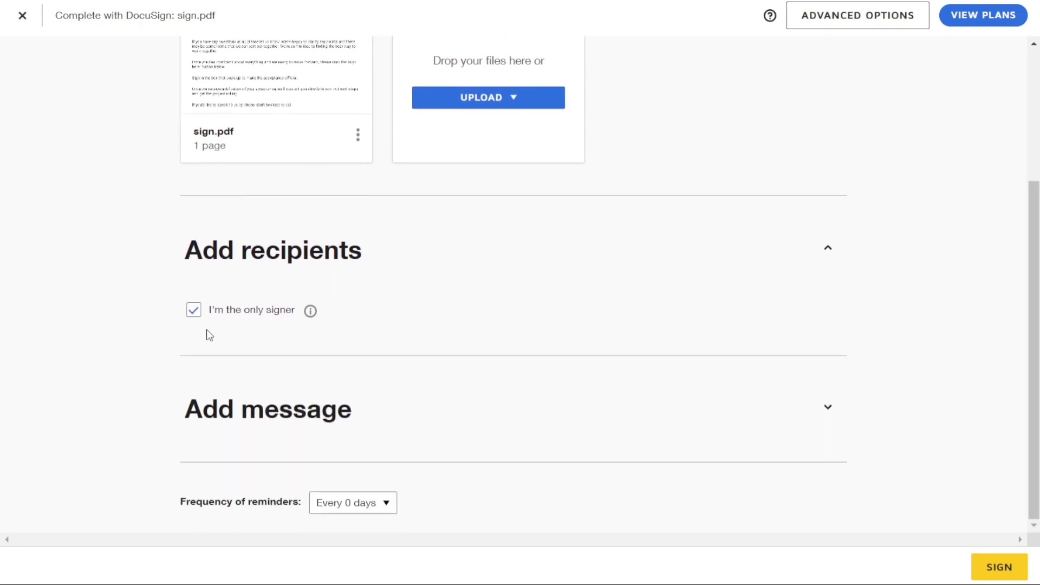
click(195, 316)
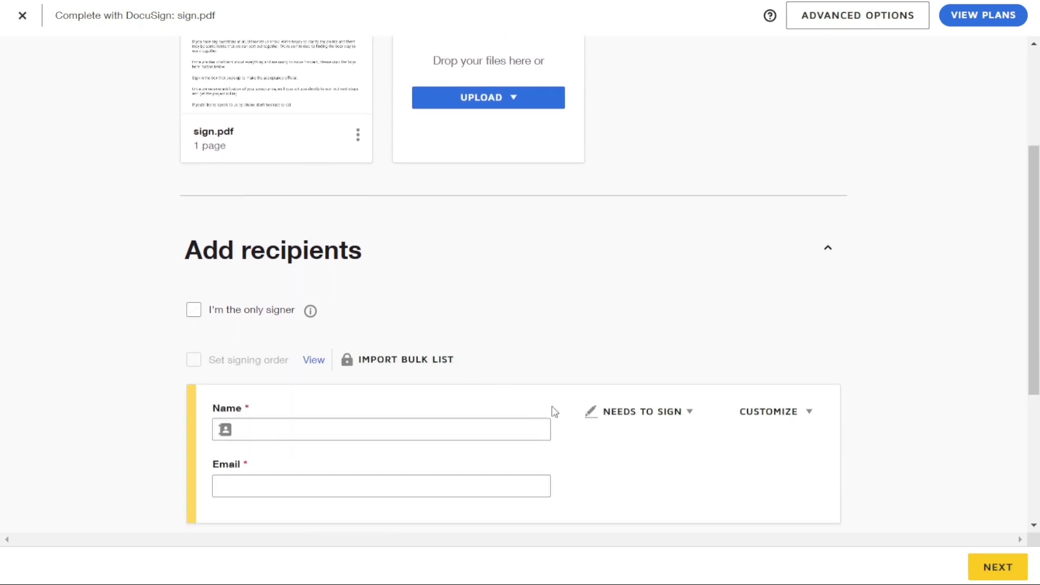
Step: Review the recipient role and Customize menus, then expand the message section
click(649, 417)
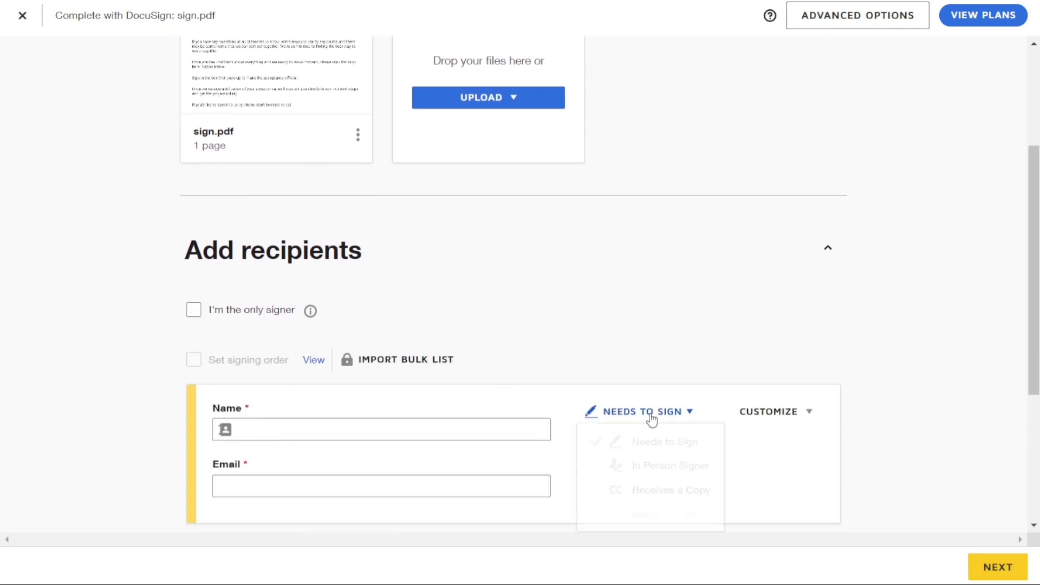
click(788, 416)
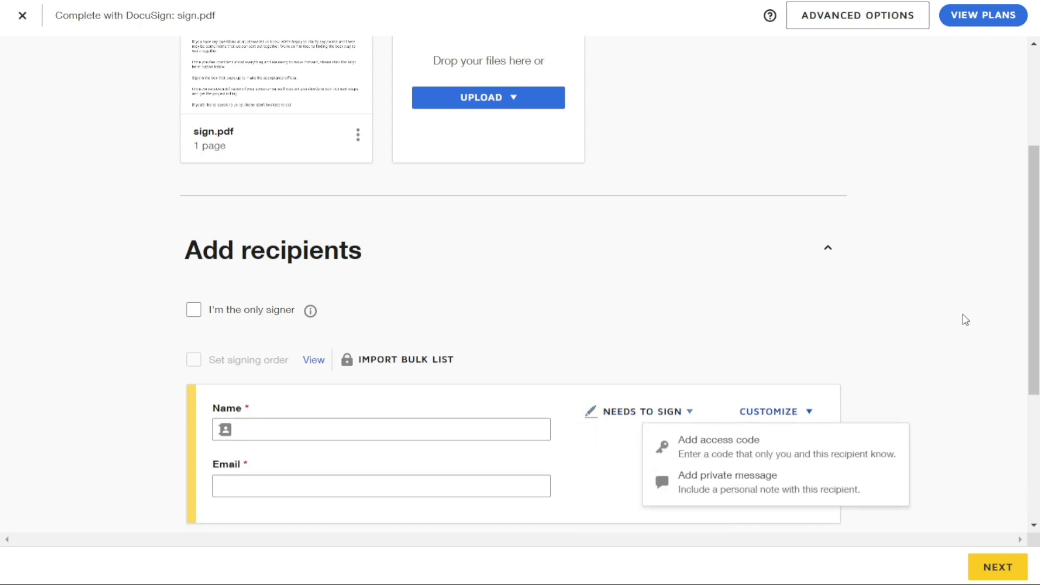
click(964, 321)
scroll(1036, 296, down, 5)
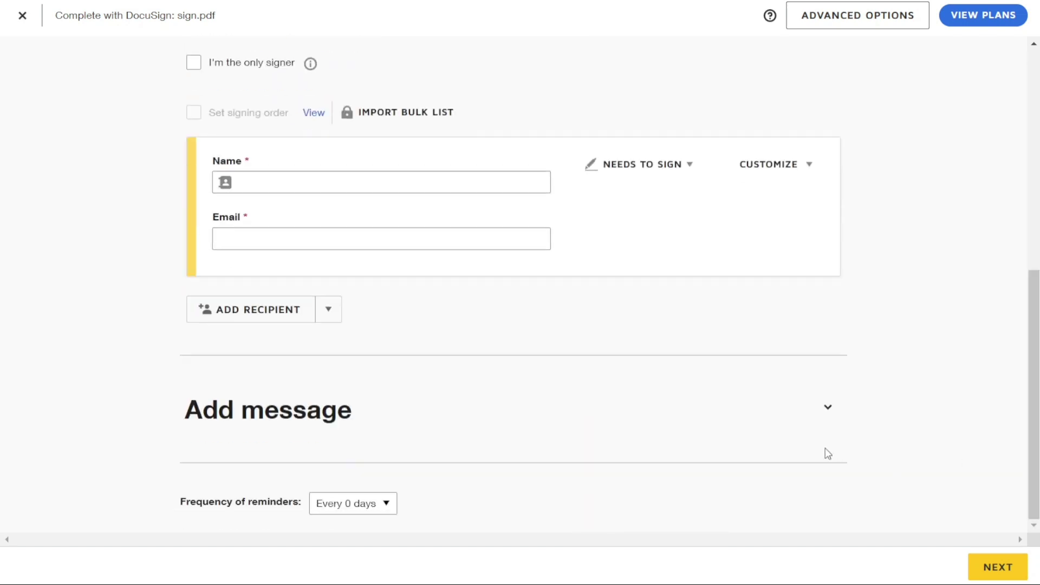
click(811, 412)
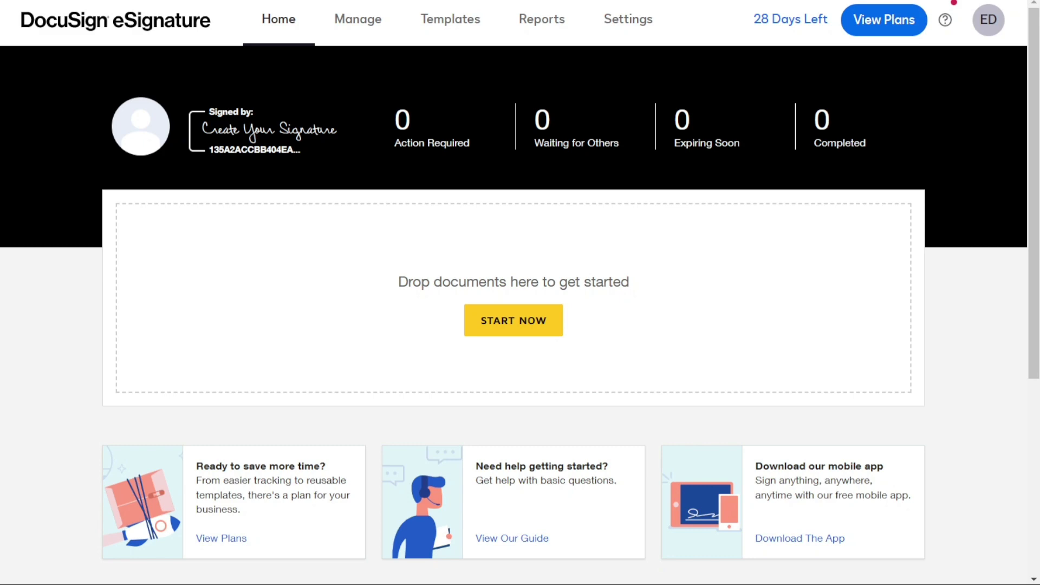
click(292, 135)
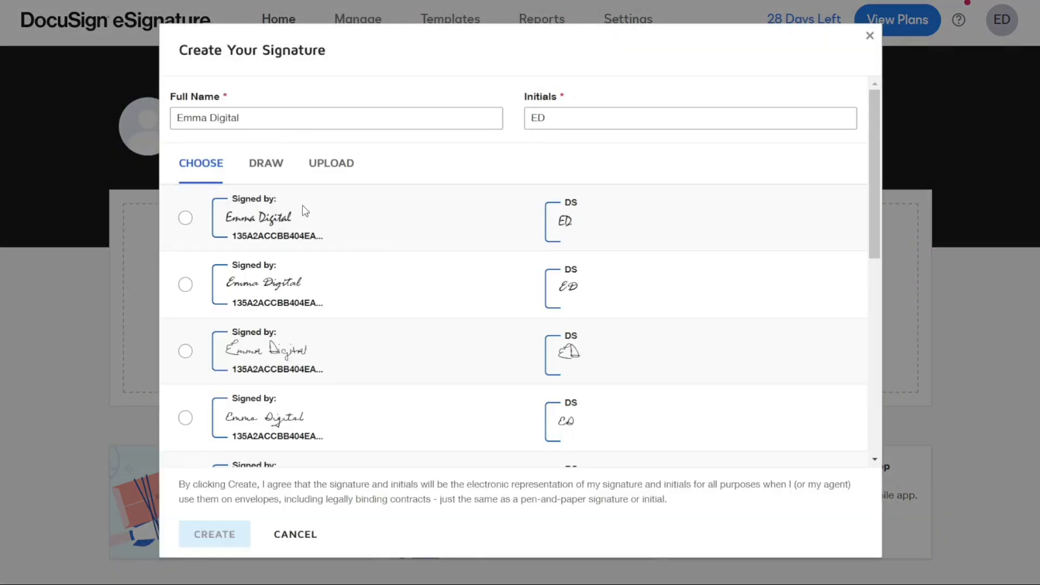
click(869, 36)
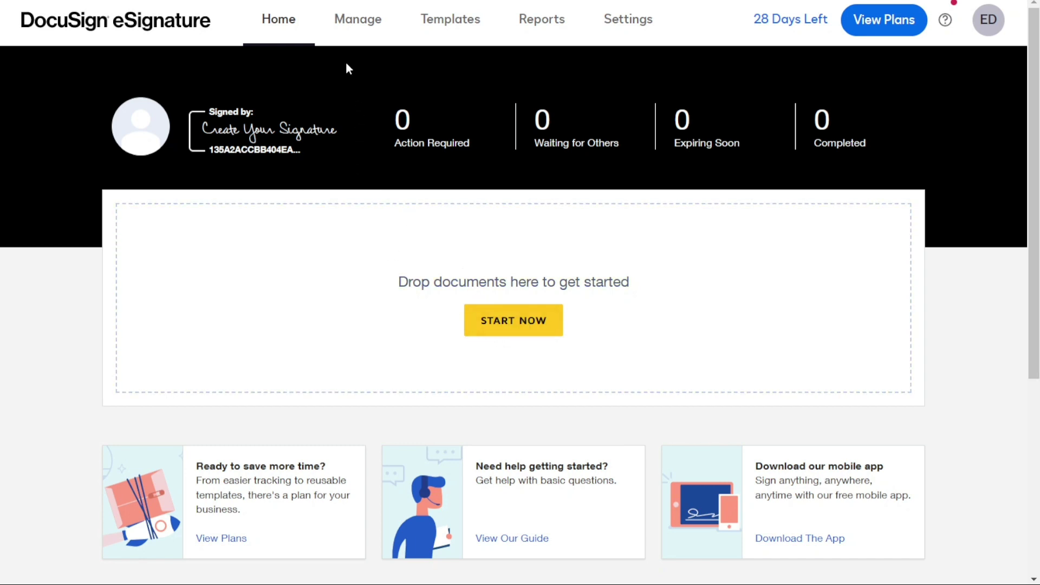
Step: Visit the Manage inbox, then open the empty Templates page
click(364, 26)
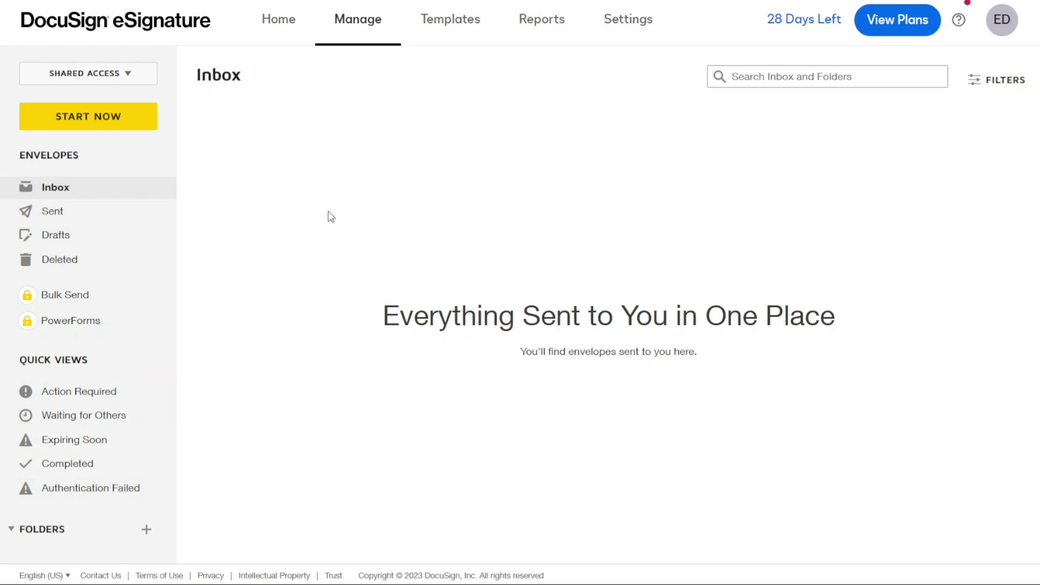
click(450, 19)
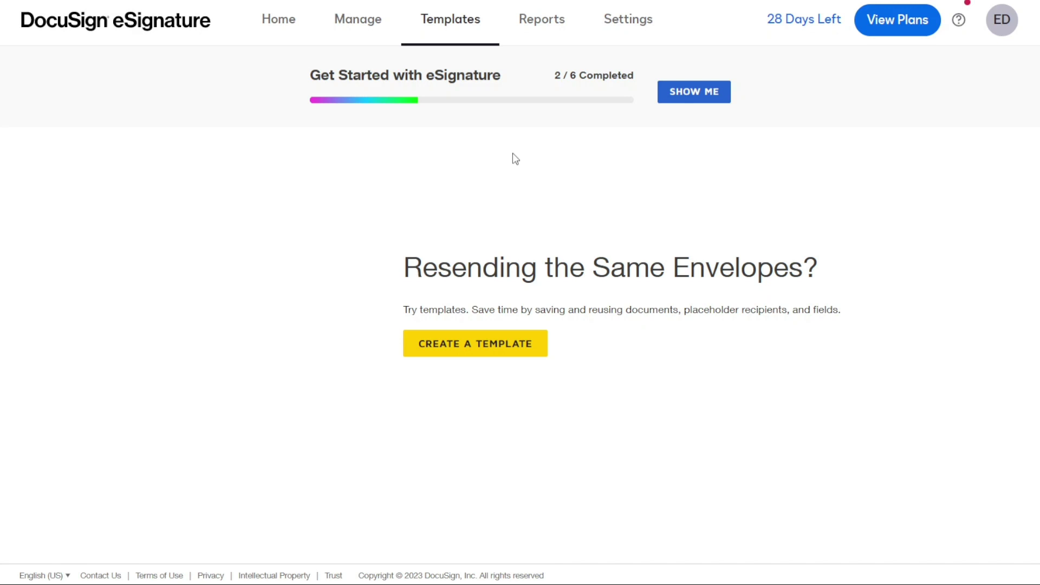
Step: Open the Reports tab and scroll through My dashboard showing 1 total envelope
click(539, 26)
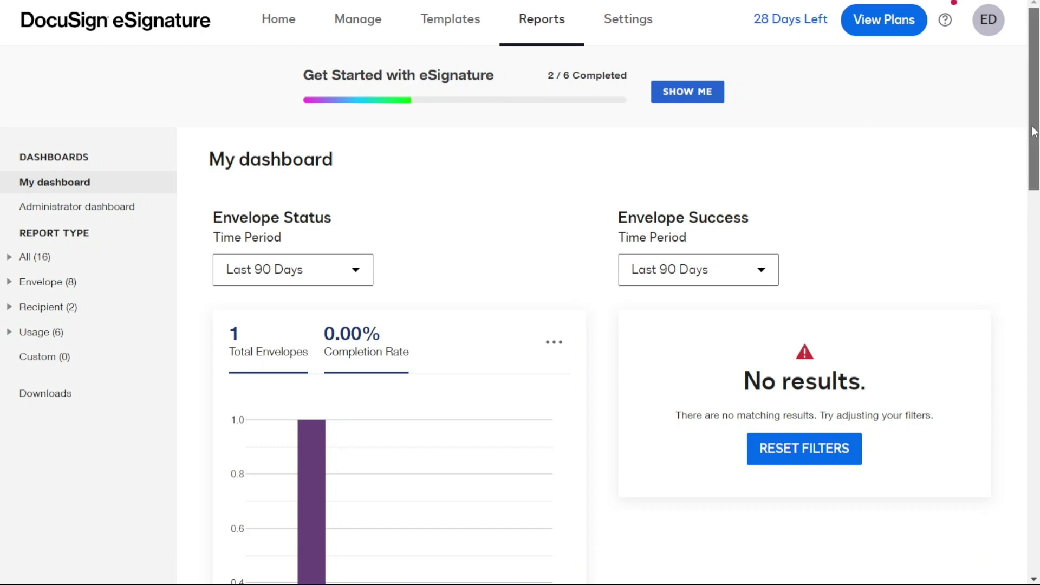
scroll(1014, 132, down, 7)
scroll(1016, 242, up, 7)
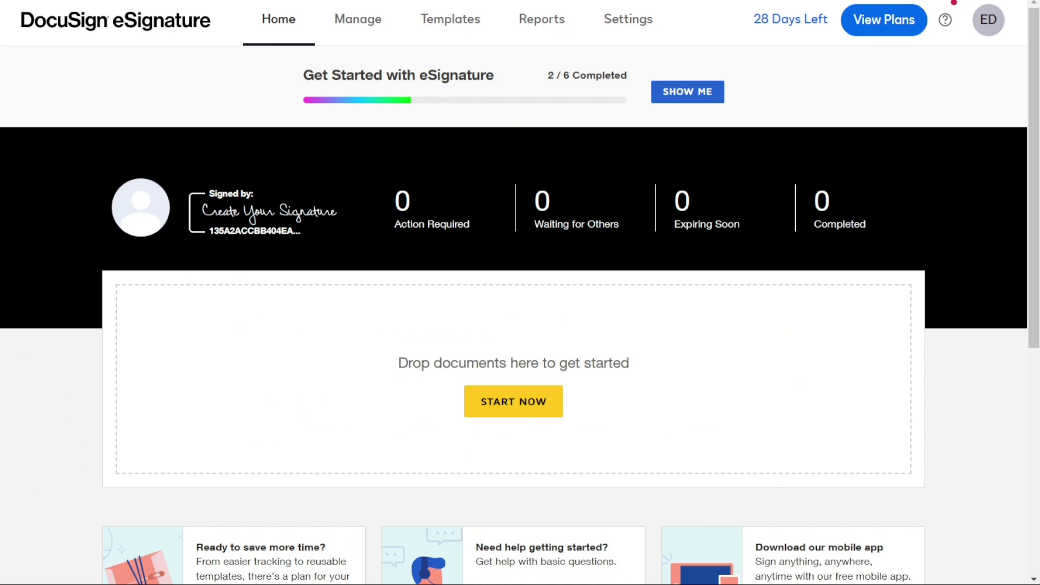
Step: Go to Manage Profile from the ED avatar and show the Signatures page
click(990, 22)
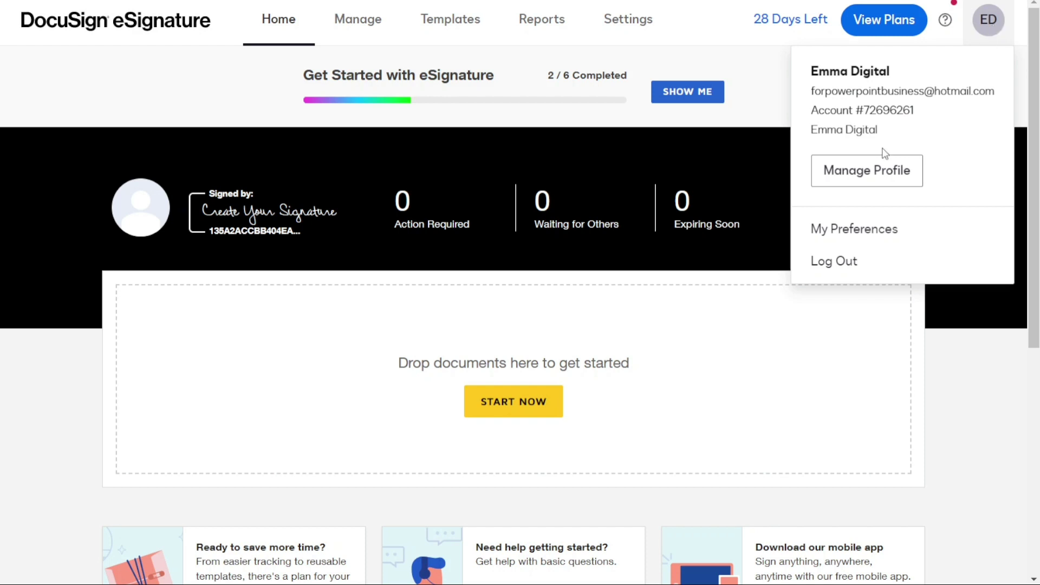
click(866, 170)
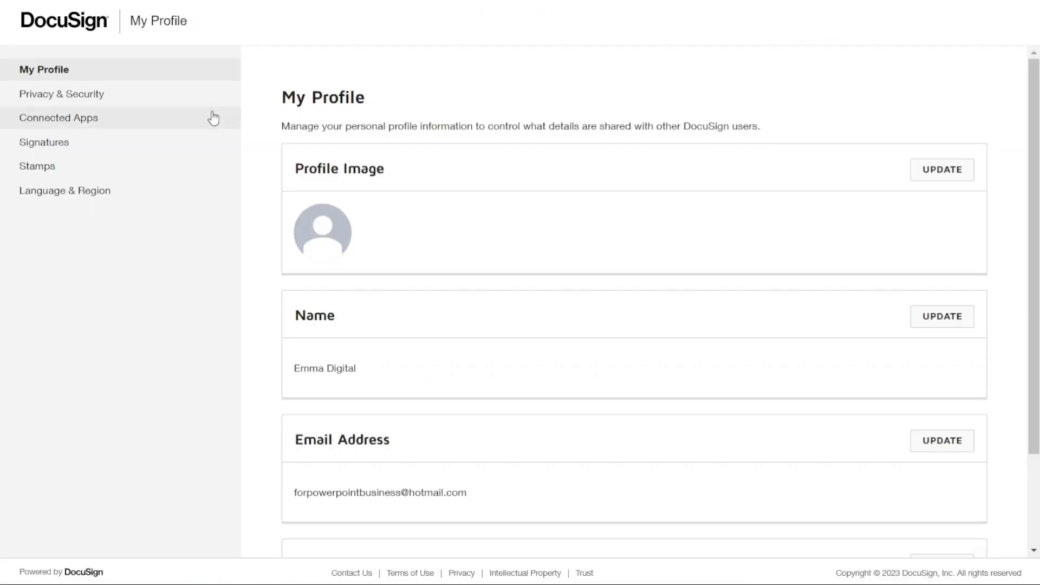
click(129, 151)
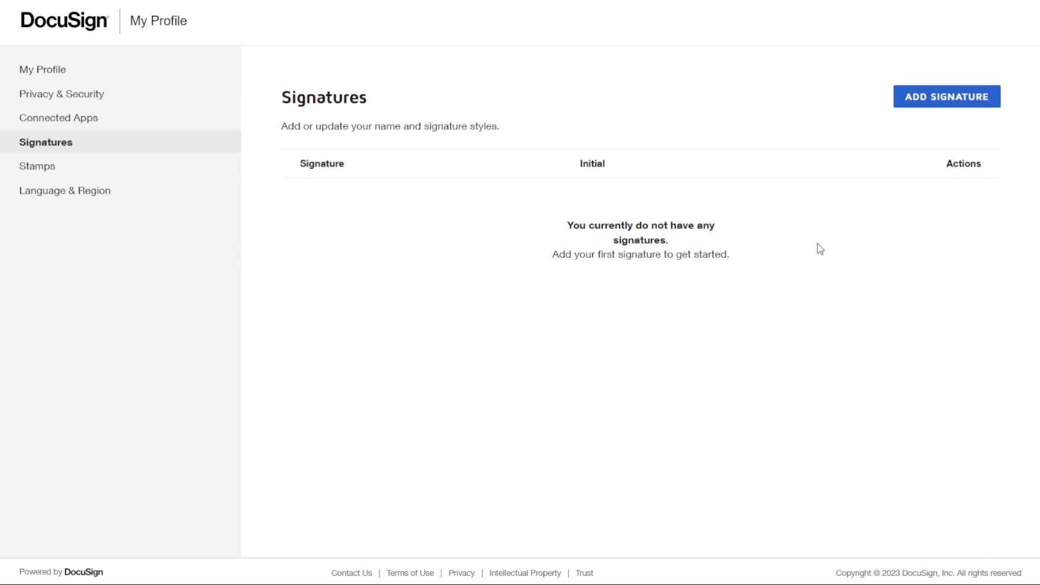
Step: Add a new signature, trying Upload and Draw, then create it with the second script style
click(955, 107)
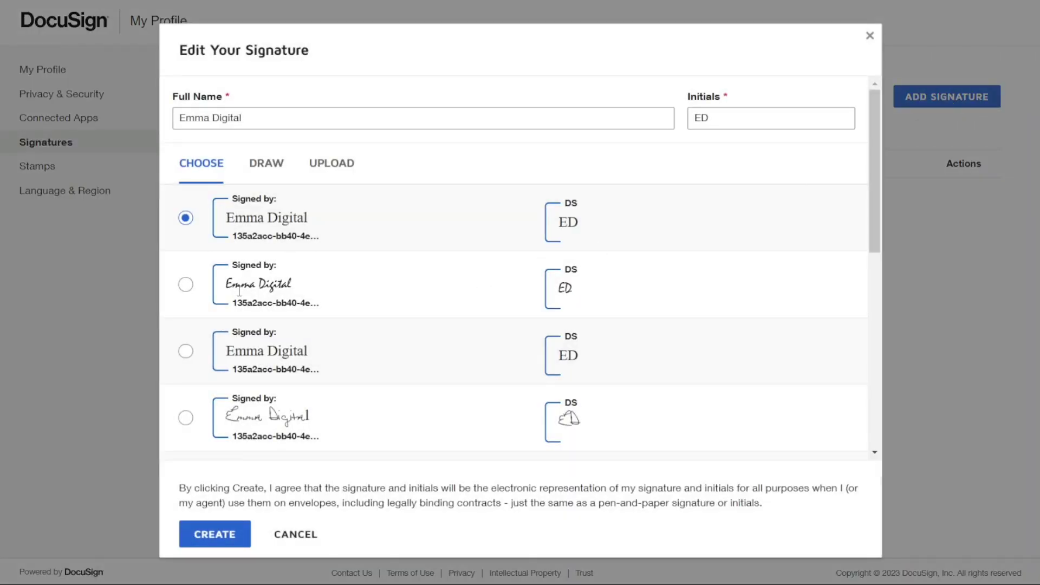
click(333, 170)
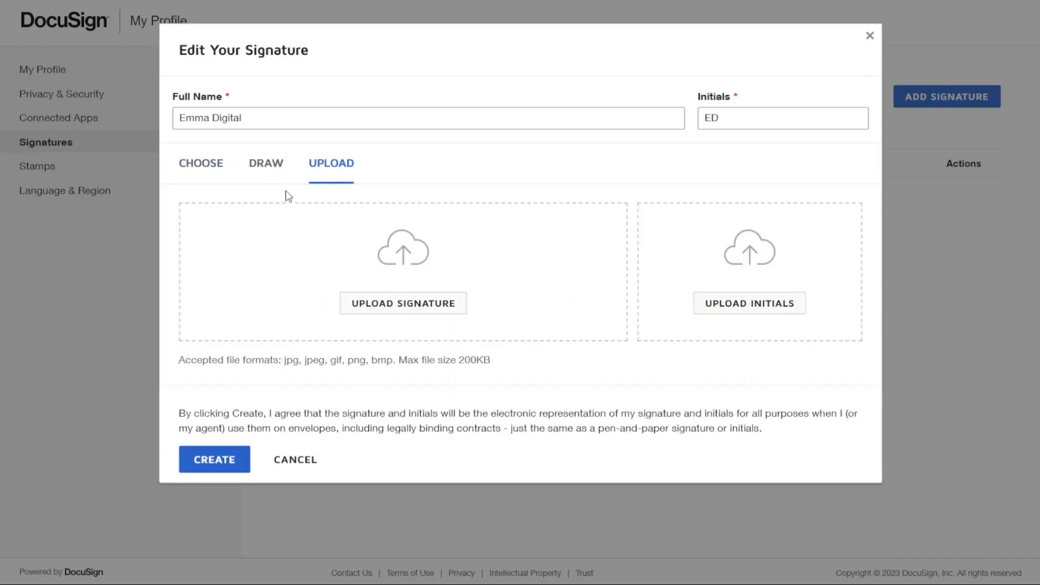
click(269, 172)
drag(325, 246, 379, 282)
click(206, 172)
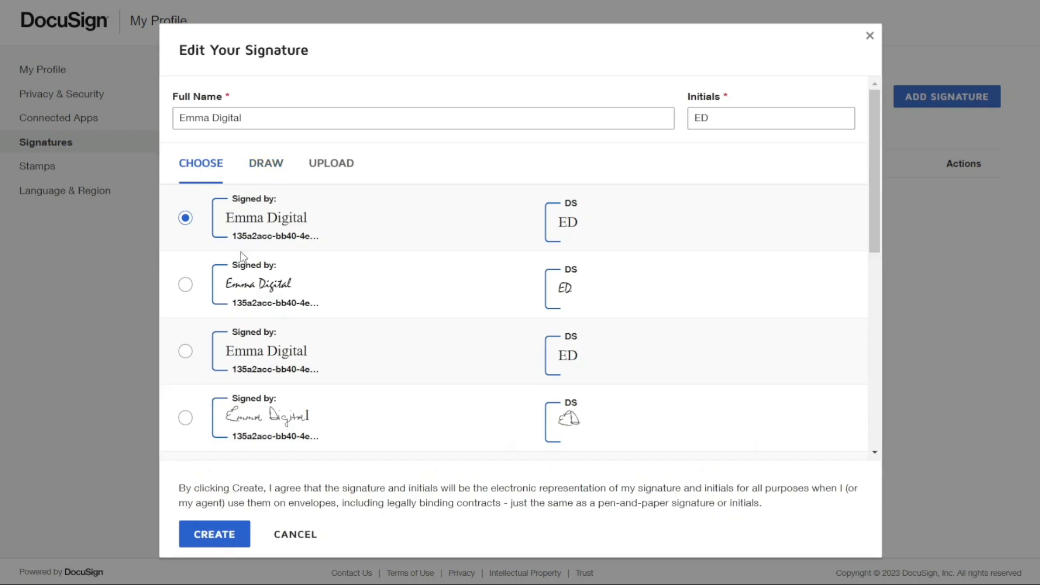
click(186, 286)
click(218, 534)
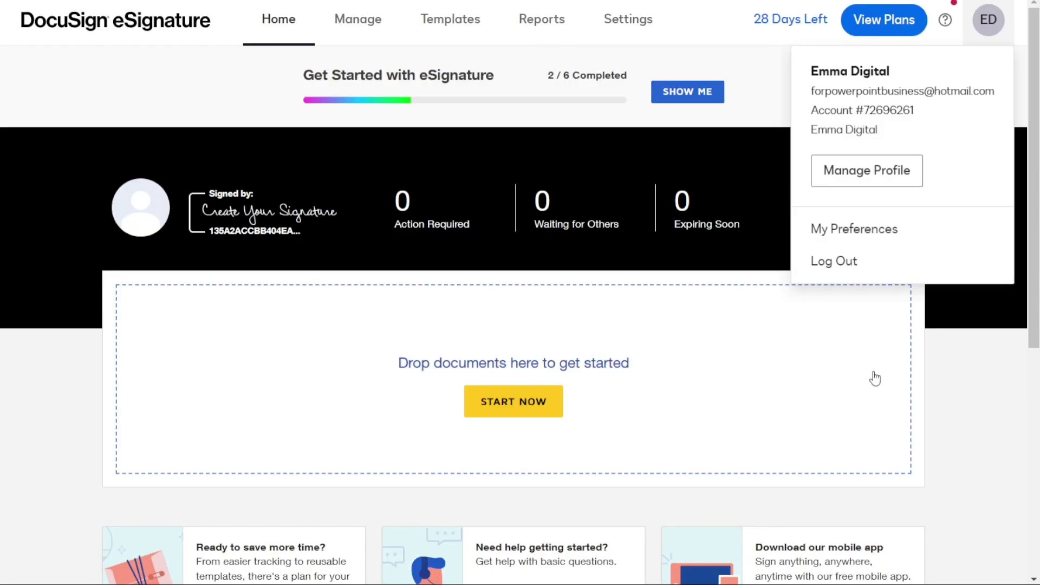
click(951, 373)
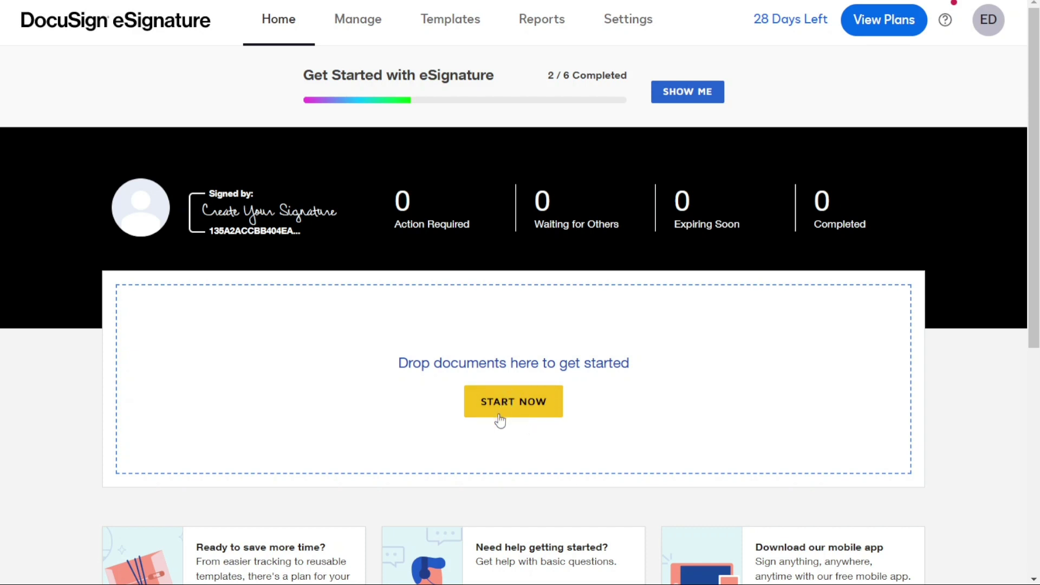
click(506, 403)
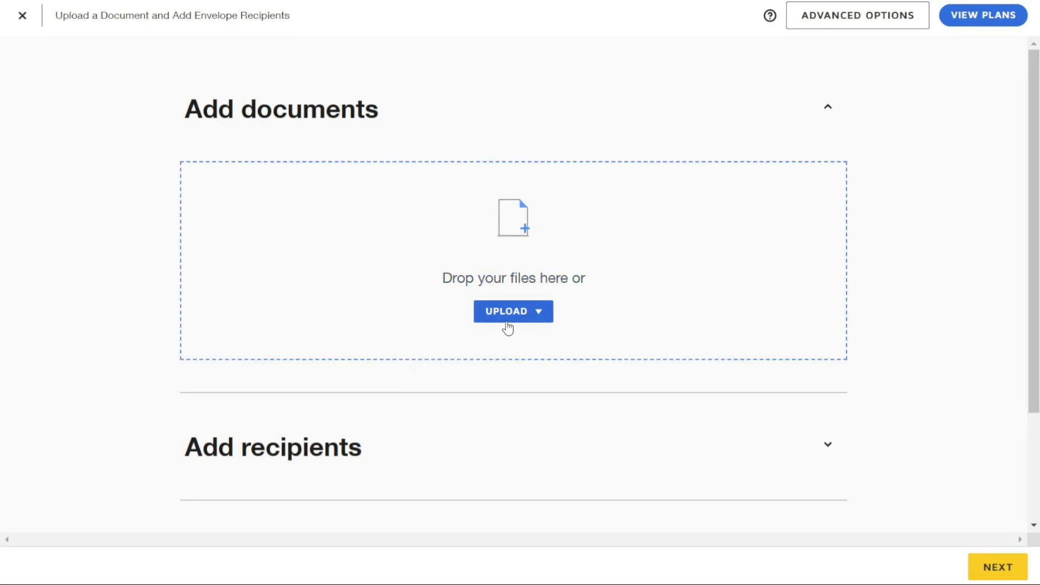
click(542, 312)
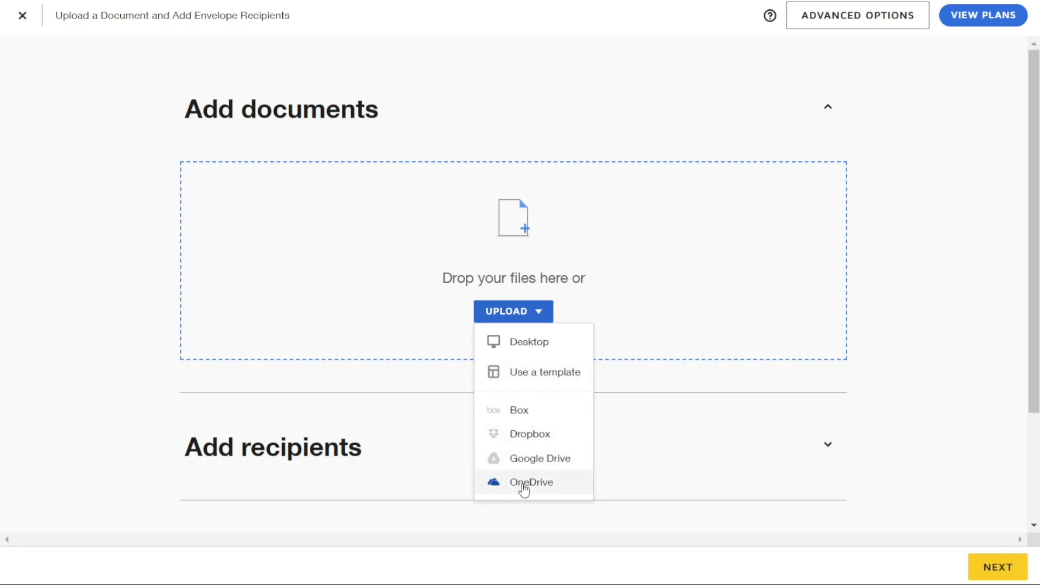
Step: Drag the one-page sign.pdf from the desktop into the envelope's Add documents area
click(141, 326)
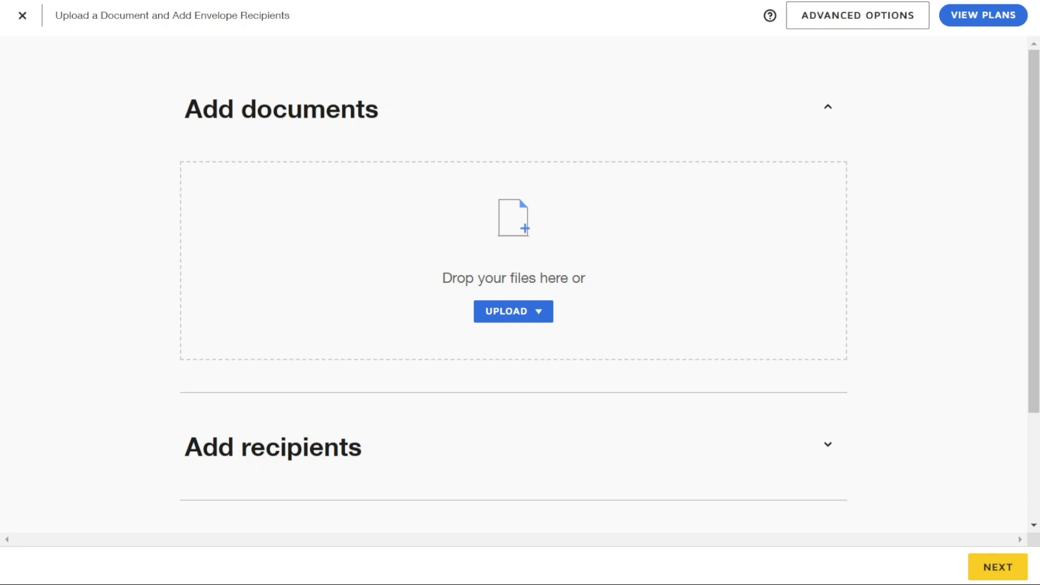
drag(82, 279, 517, 274)
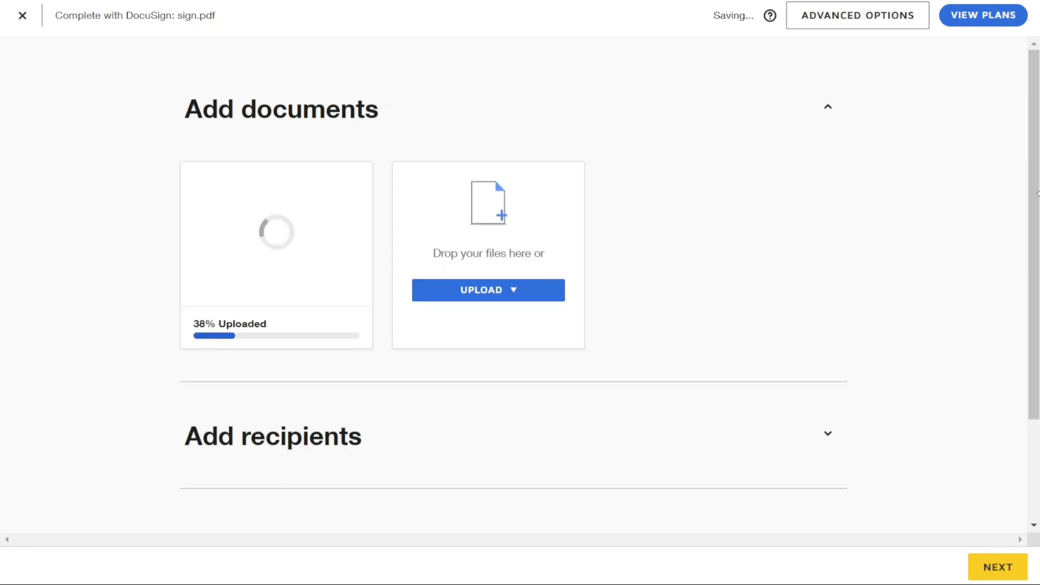
drag(1037, 193, 1028, 314)
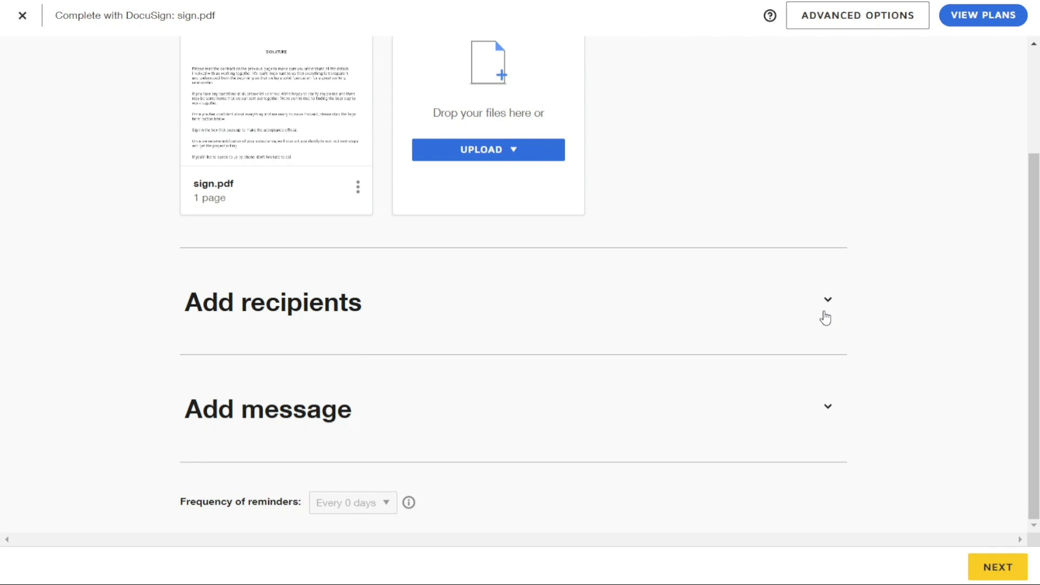
Step: Add a signer by picking the saved contact suggestion to fill its name and e-mail
click(778, 307)
scroll(778, 307, down, 5)
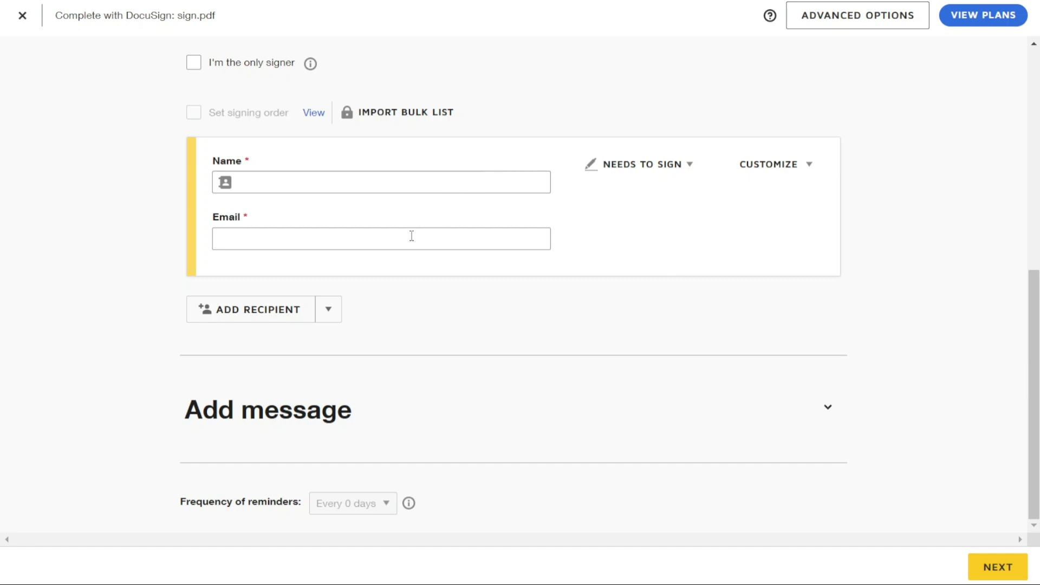
click(434, 186)
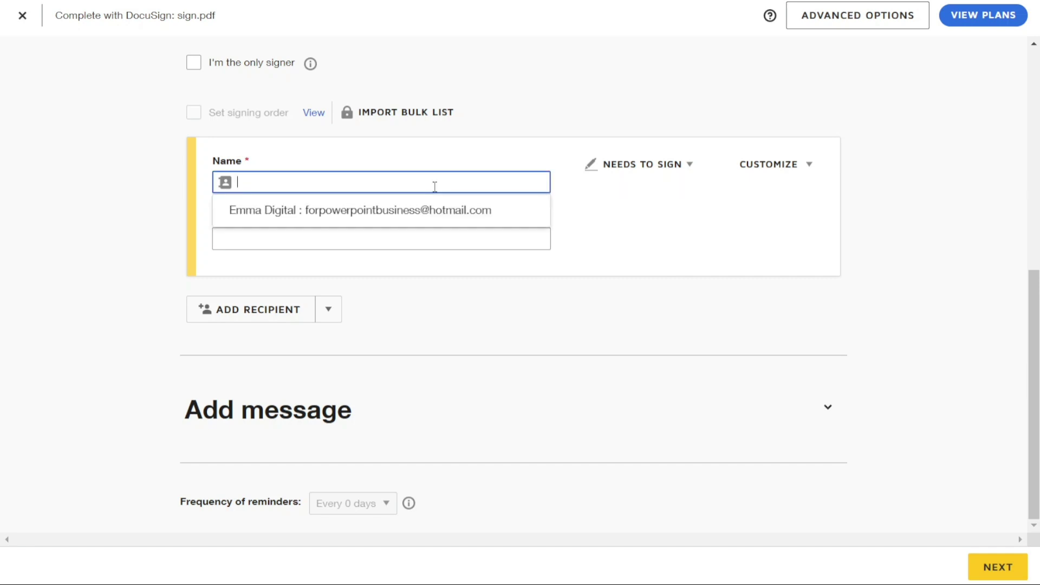
click(376, 211)
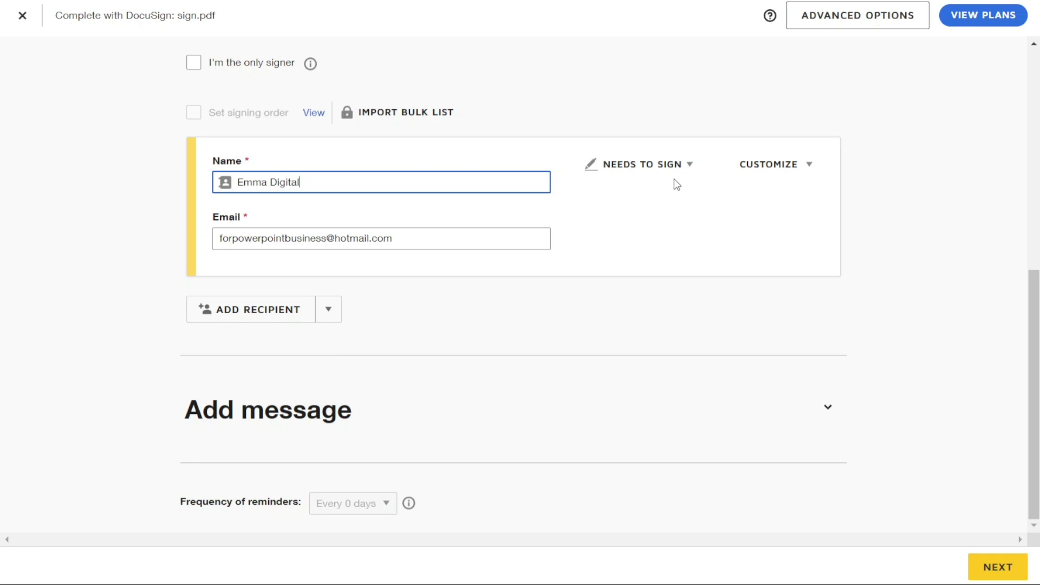
Step: Keep the recipient as Needs to Sign and expand the message showing 'Complete with DocuSign: sign.pdf'
click(689, 165)
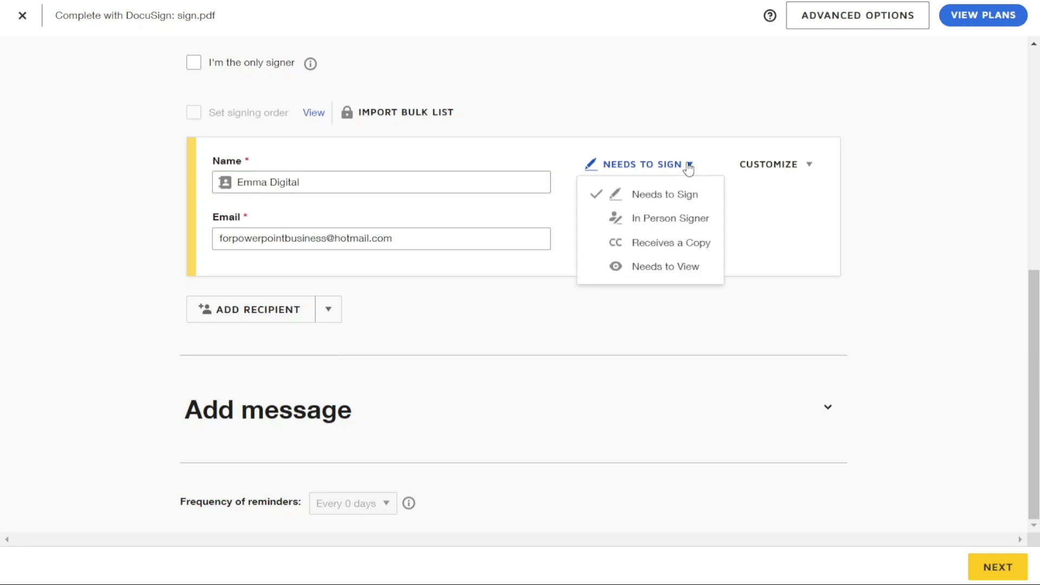
click(752, 209)
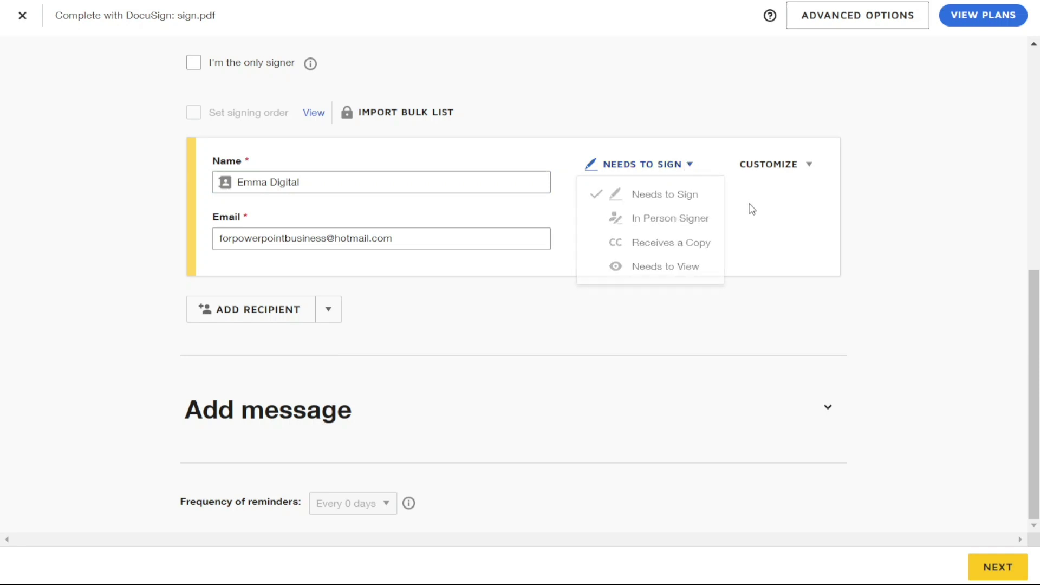
click(810, 168)
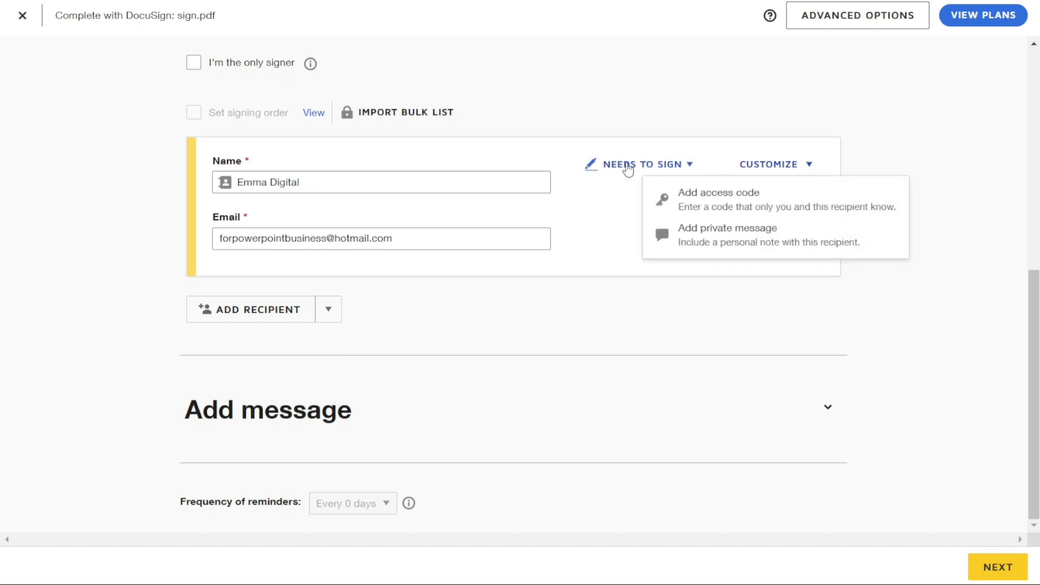
click(612, 234)
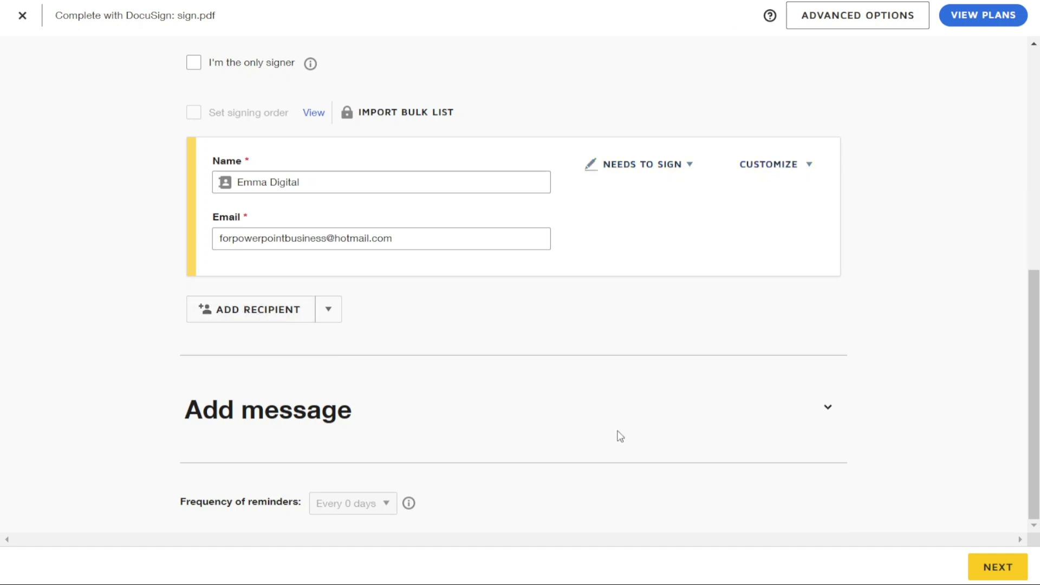
click(829, 410)
scroll(833, 416, down, 4)
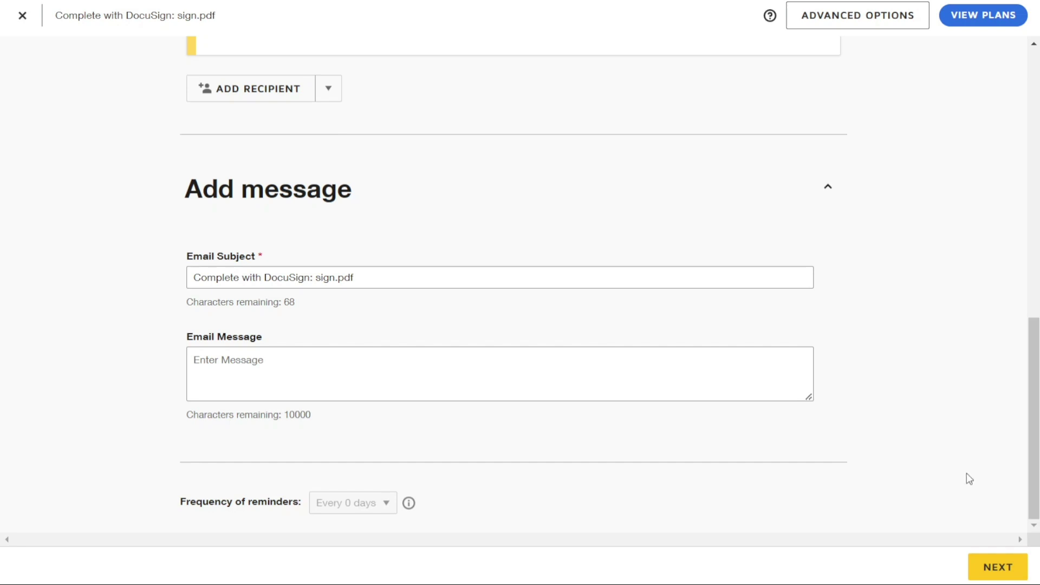
Step: In the field editor, dismiss the tips and drop a Signature field below sign.pdf's closing line
click(998, 572)
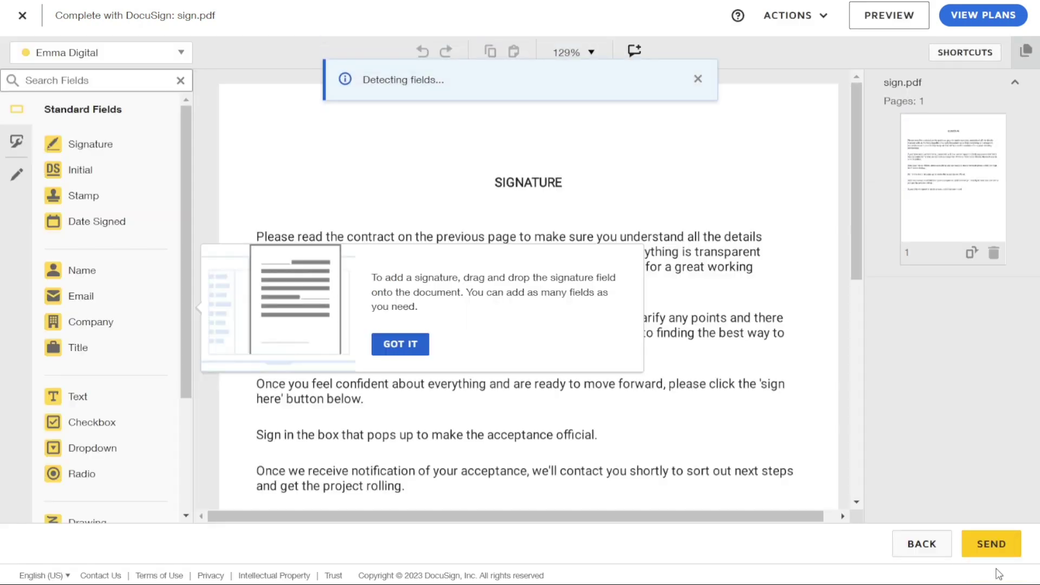
click(407, 347)
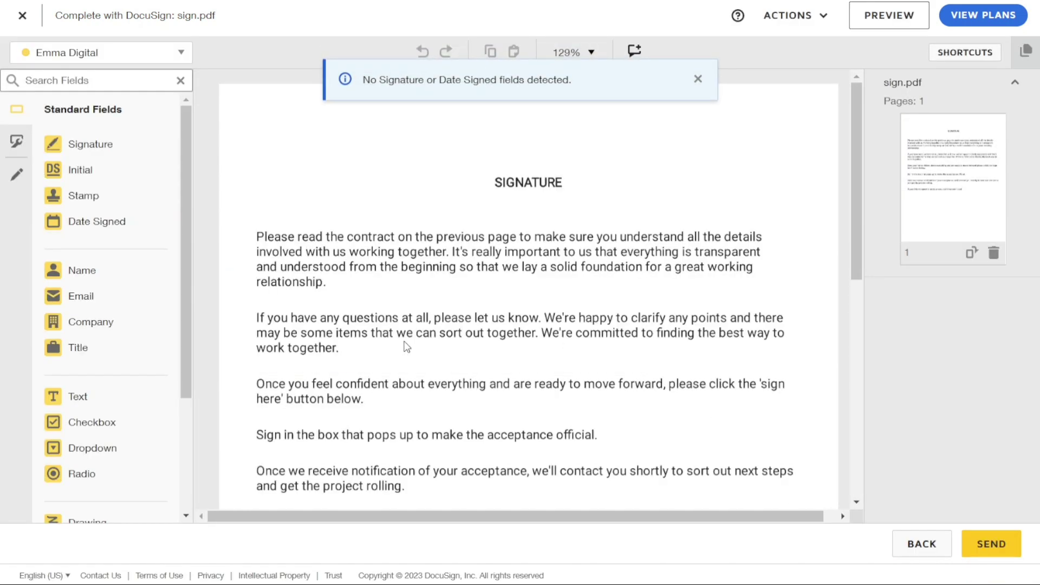
click(699, 80)
drag(854, 151, 850, 303)
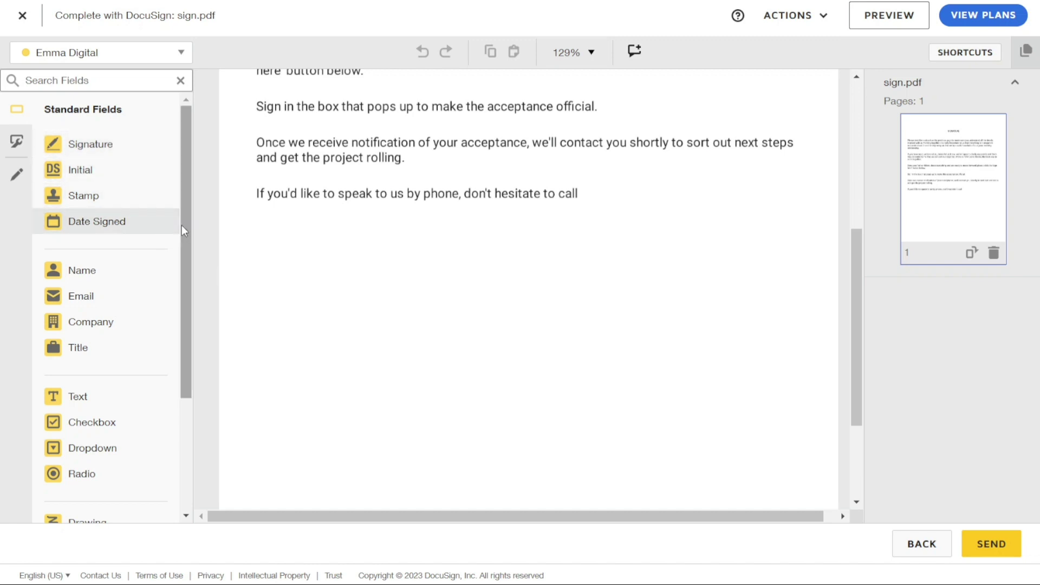
drag(185, 226, 180, 351)
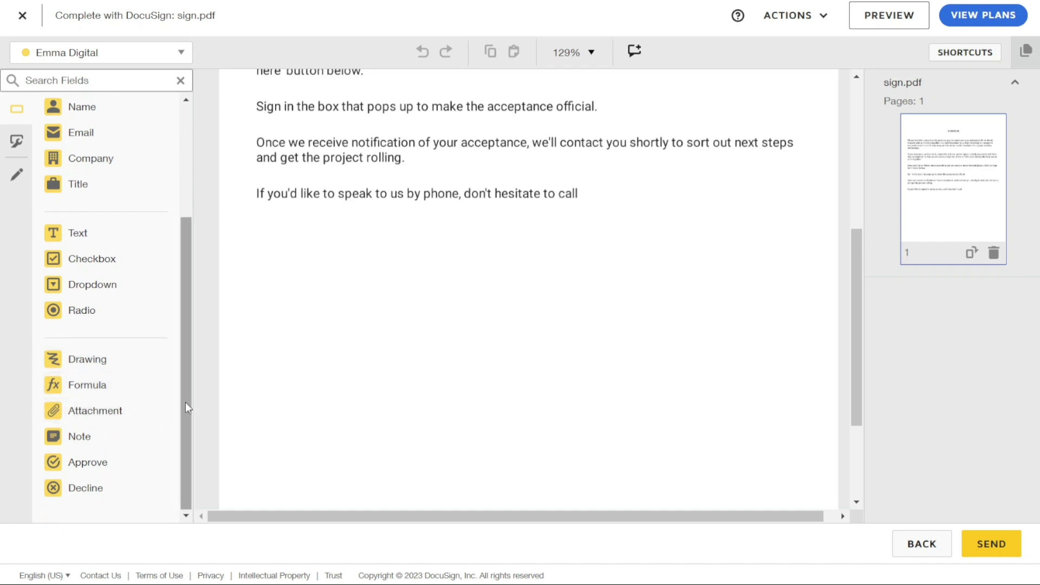
drag(185, 402, 183, 258)
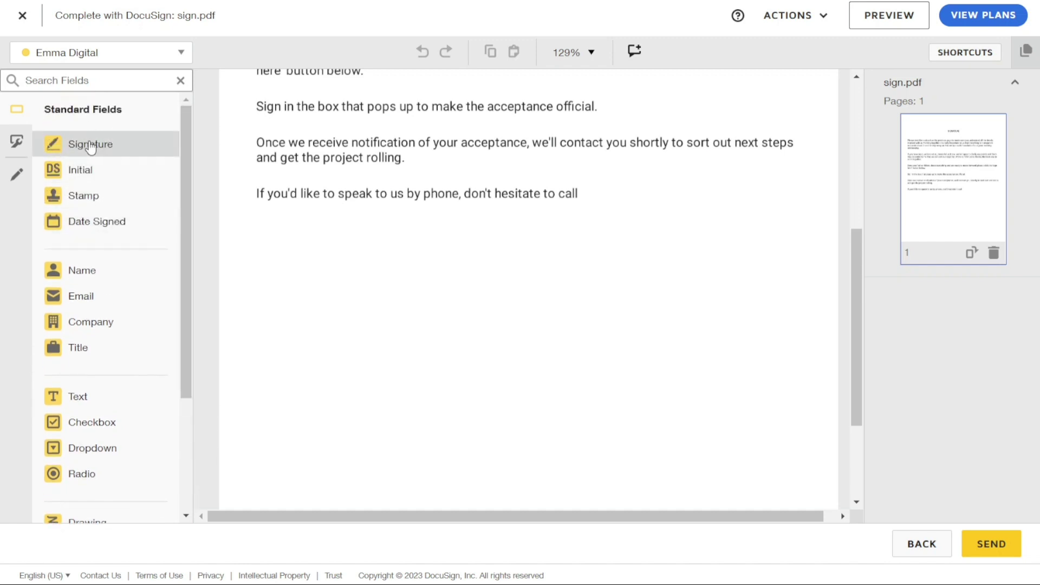
mouse_move(120, 152)
mouse_down()
mouse_move(381, 245)
mouse_move(282, 270)
mouse_move(275, 263)
mouse_move(742, 248)
mouse_up()
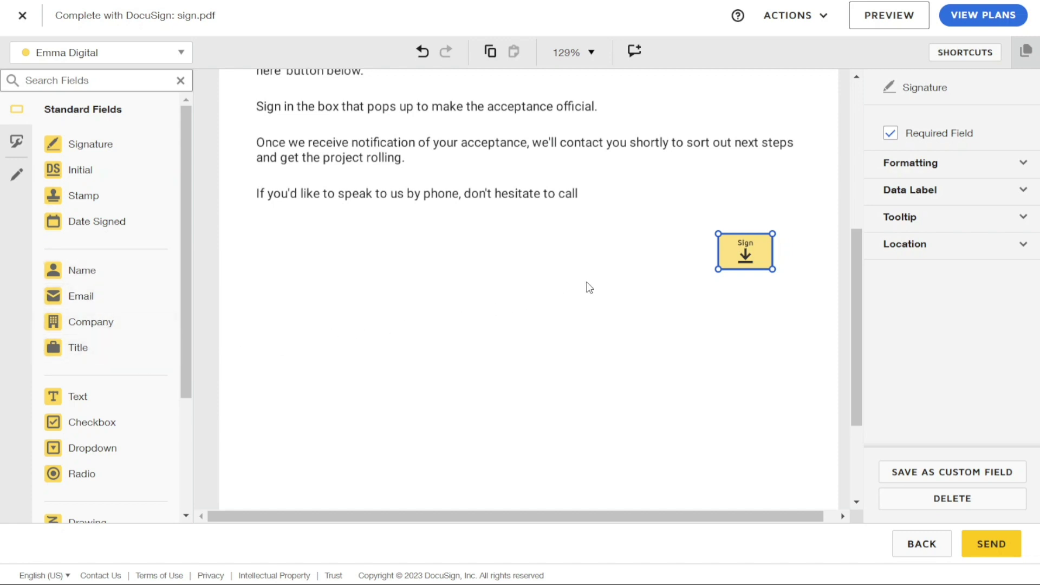
Step: Nudge the Signature field slightly left, keep it required, and preview the envelope
drag(742, 248, 731, 255)
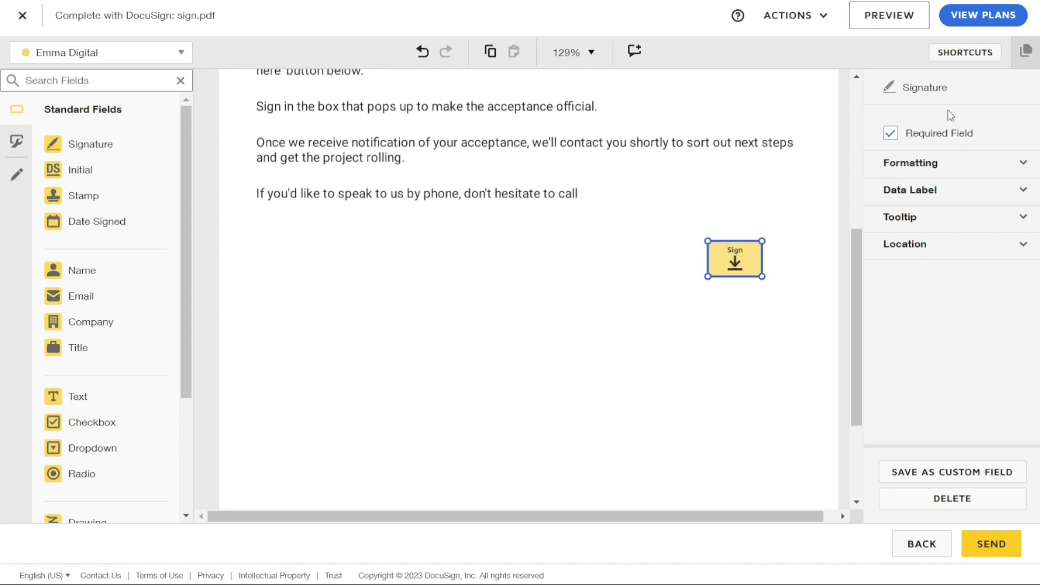
click(891, 134)
click(894, 135)
click(900, 30)
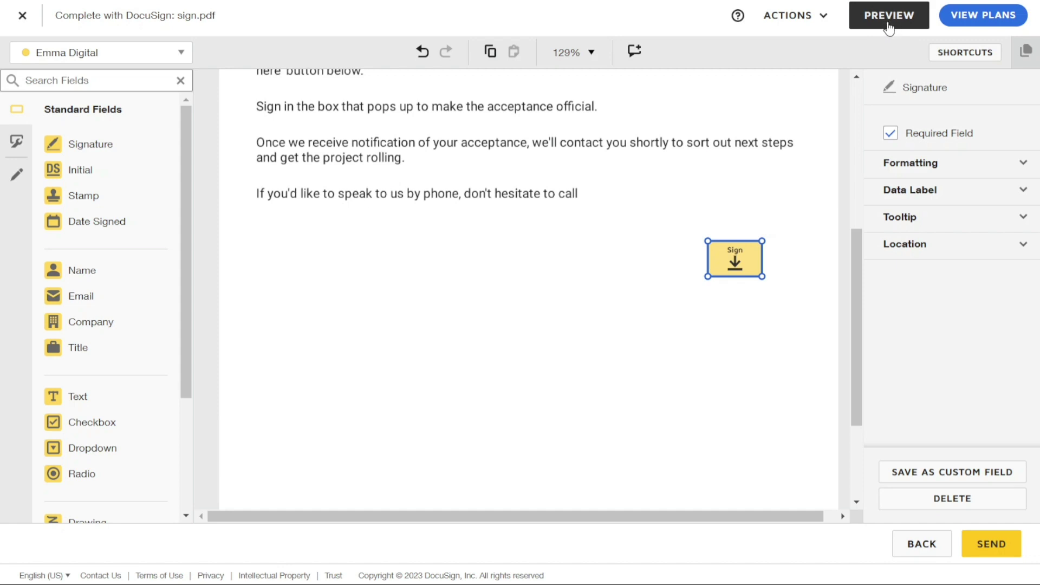
click(888, 27)
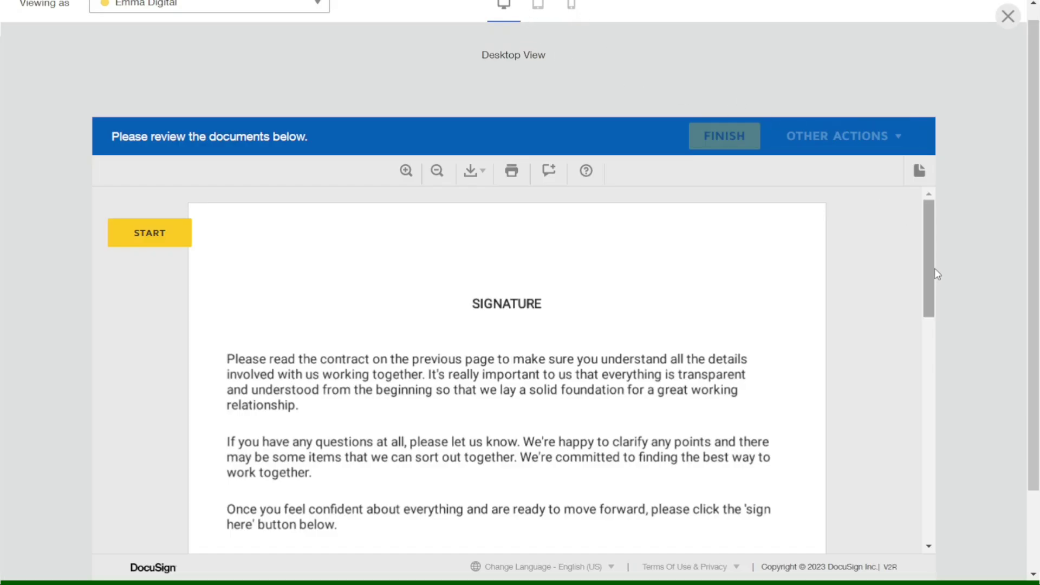
drag(935, 268, 924, 388)
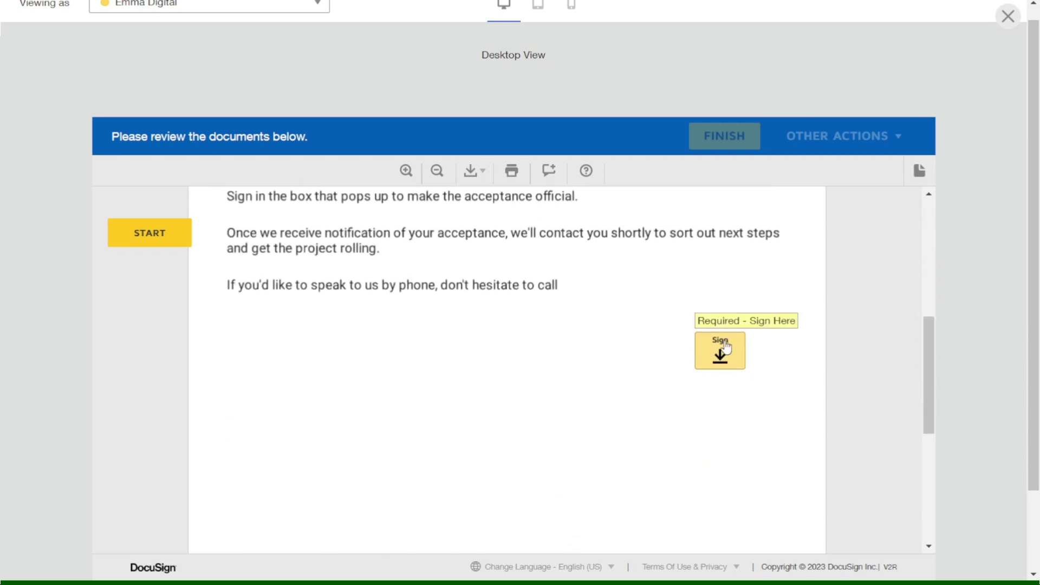
click(730, 362)
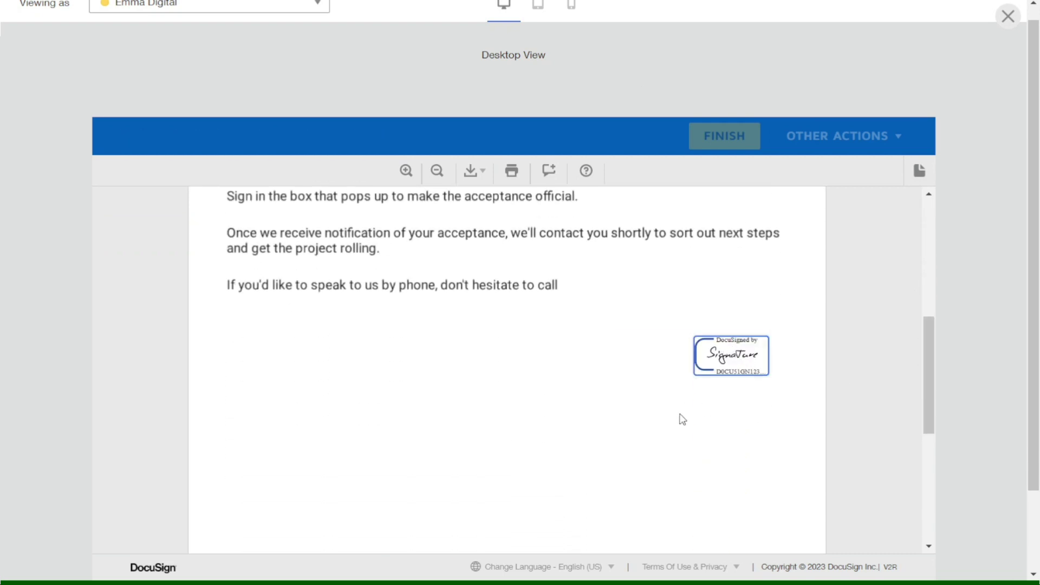
click(1011, 22)
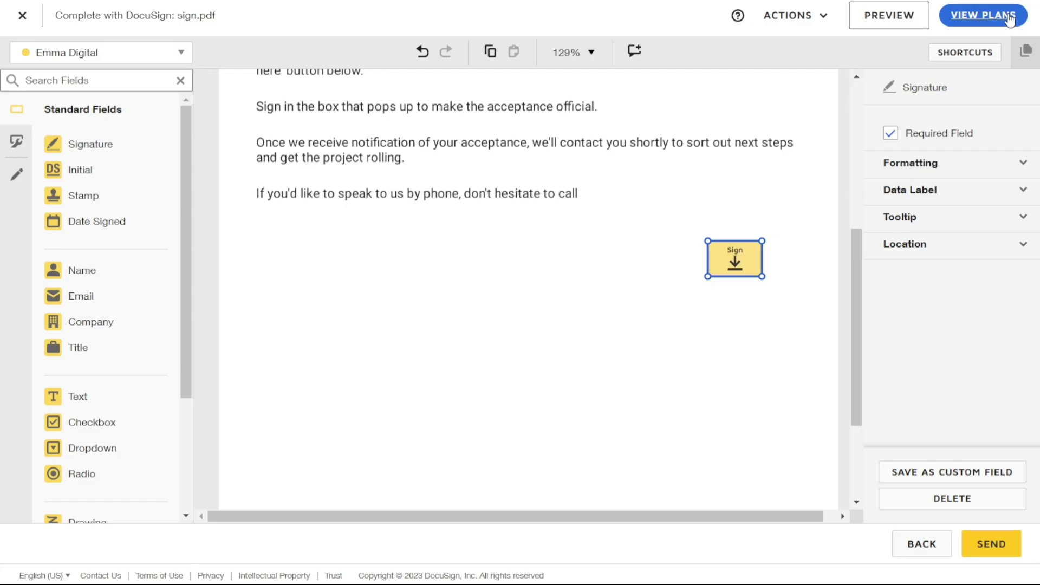
Step: Send the sign.pdf envelope, then view it in the Manage tab's Sent folder awaiting signature
click(988, 550)
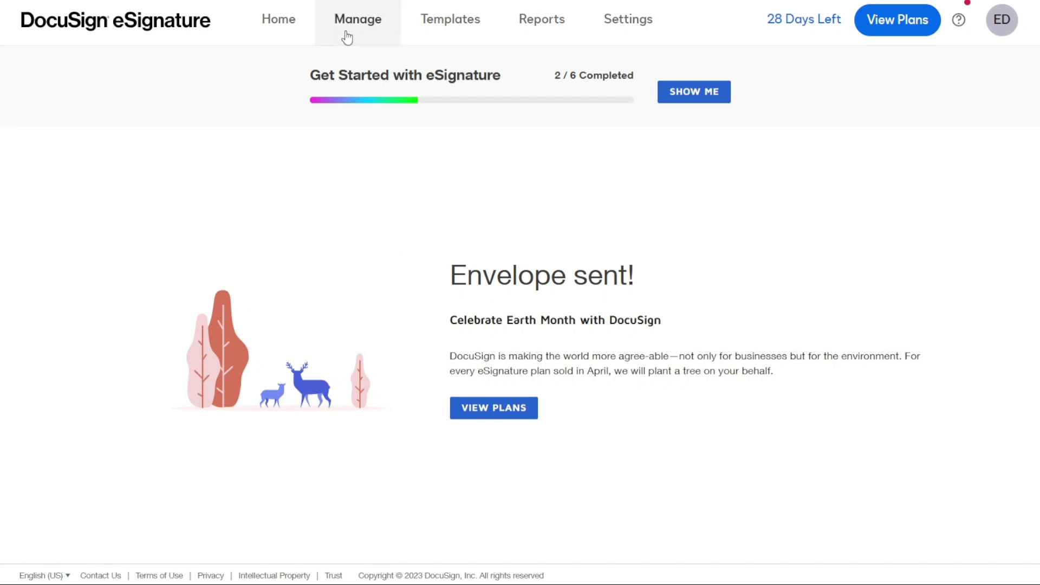
click(295, 33)
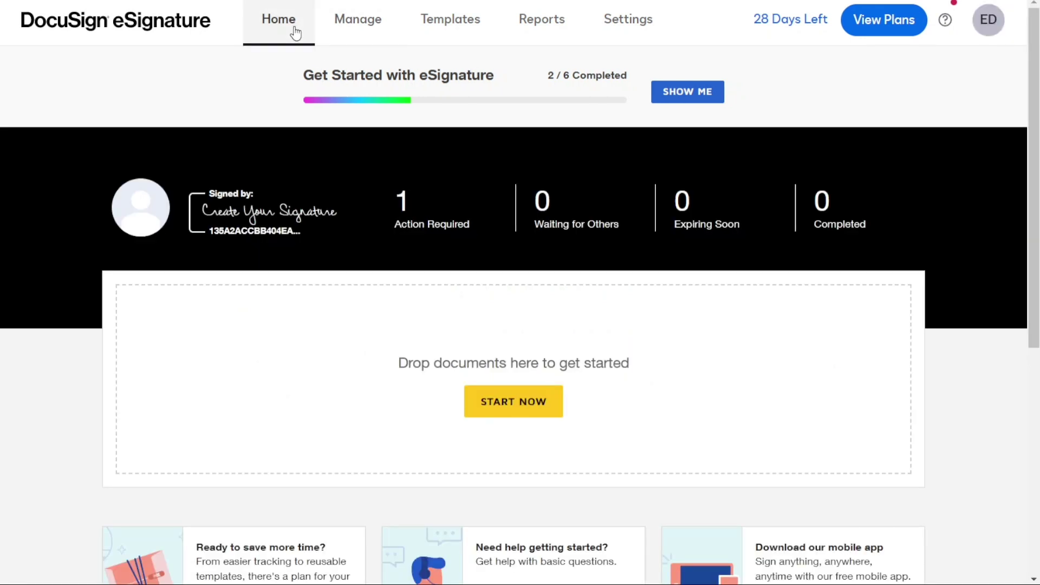
click(360, 36)
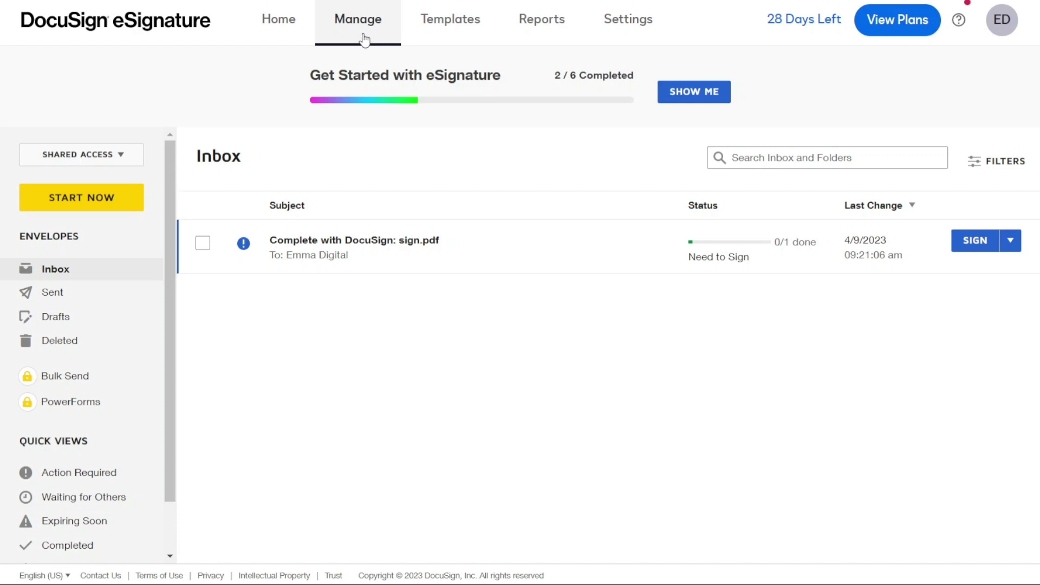
click(66, 301)
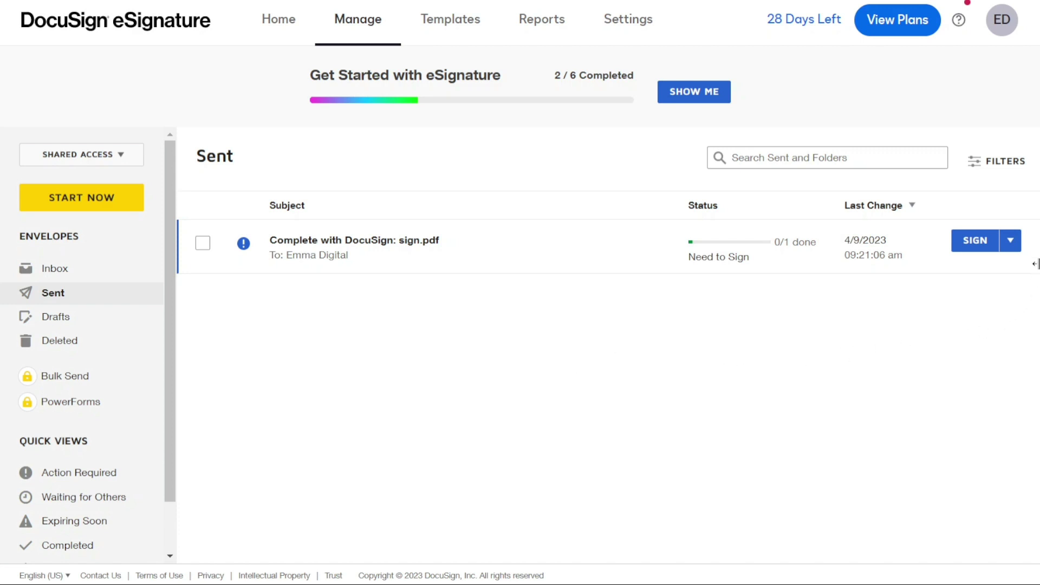
Step: Correct the sent sign.pdf envelope, keeping its one signer and Sign field, and submit
click(1011, 241)
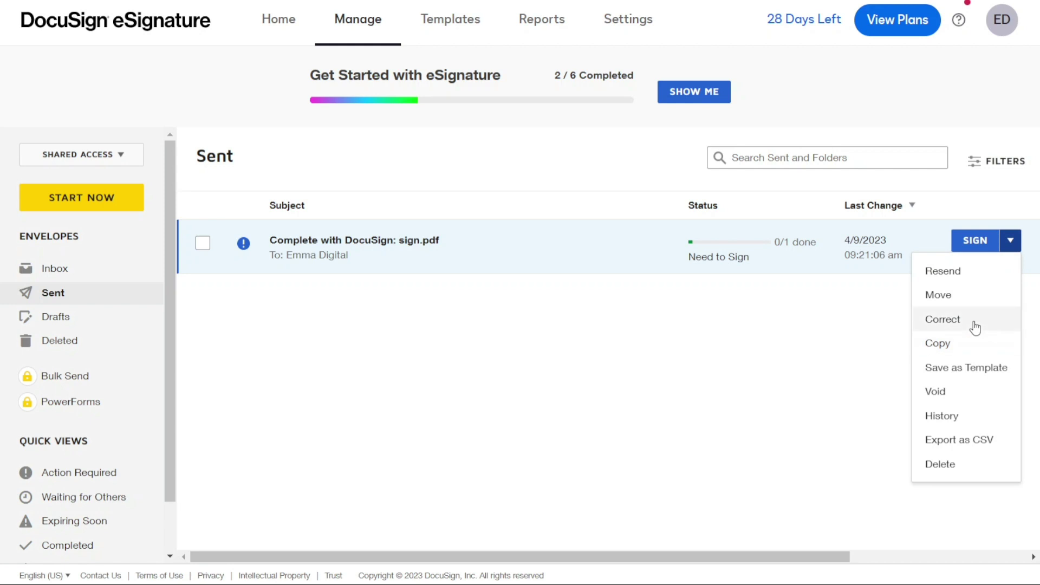
click(975, 325)
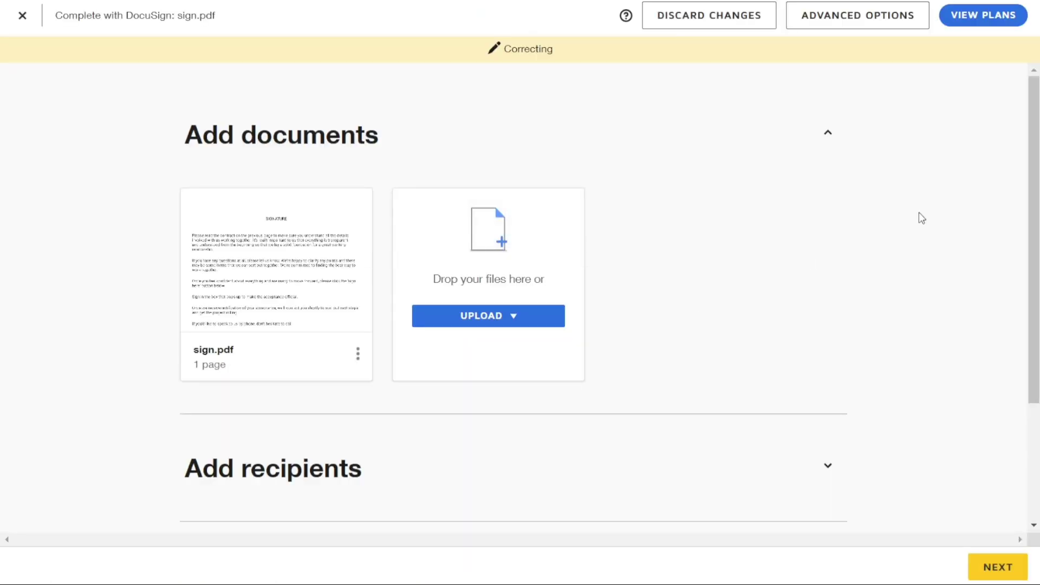
scroll(1024, 153, down, 1)
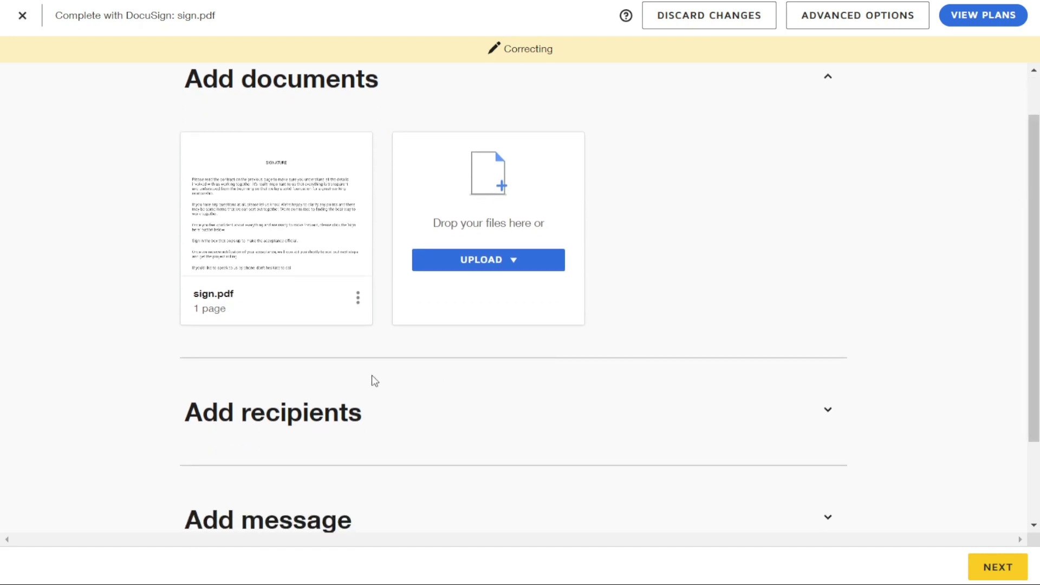
click(358, 301)
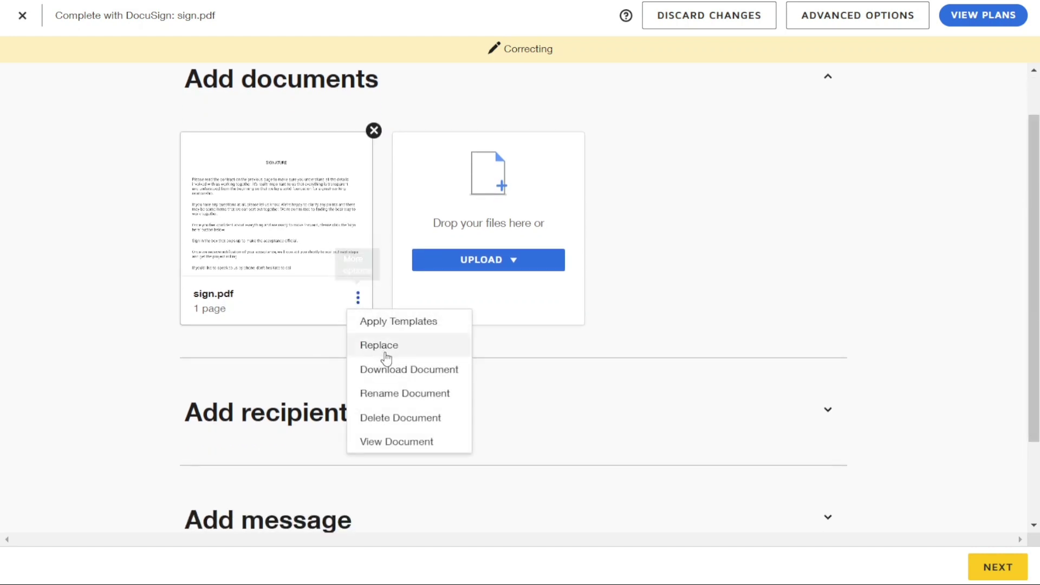
click(773, 402)
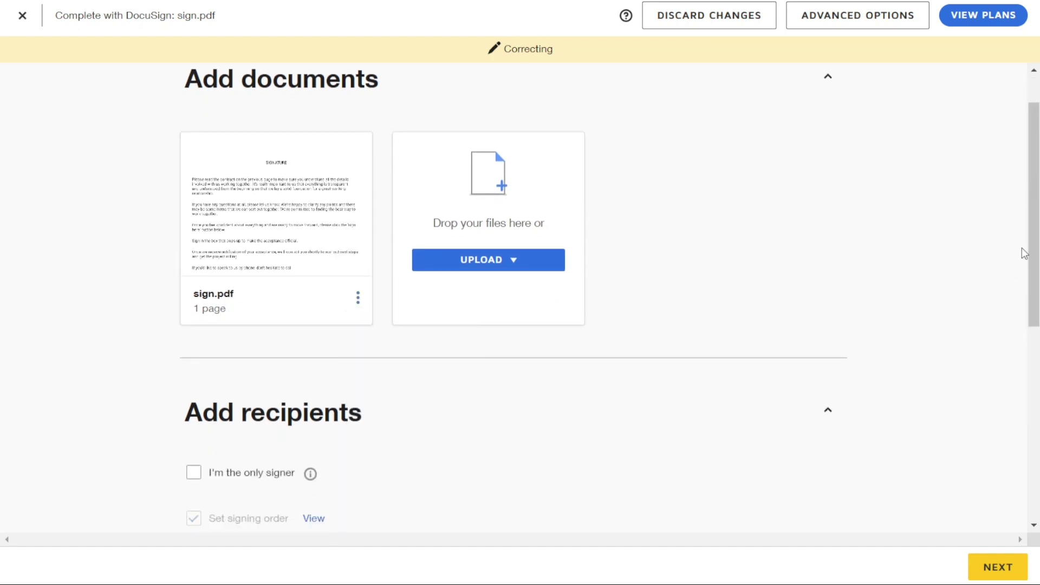
scroll(1030, 242, down, 7)
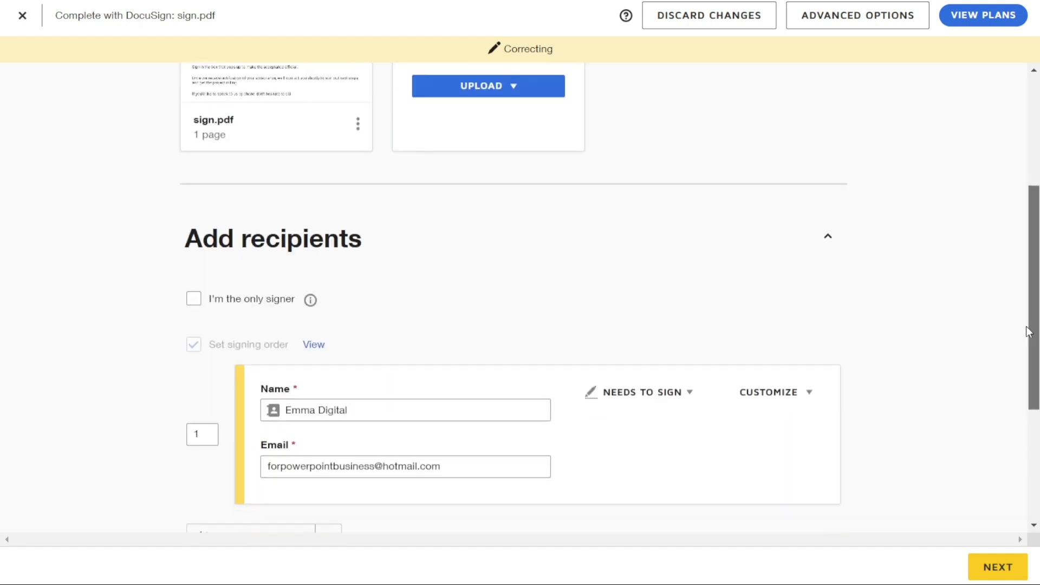
click(984, 577)
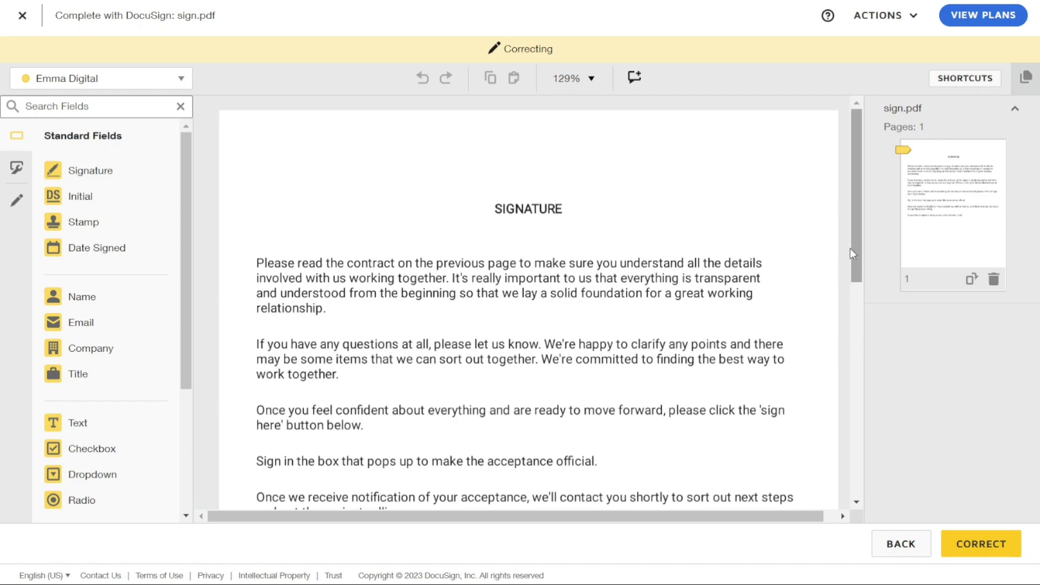
drag(861, 247, 849, 441)
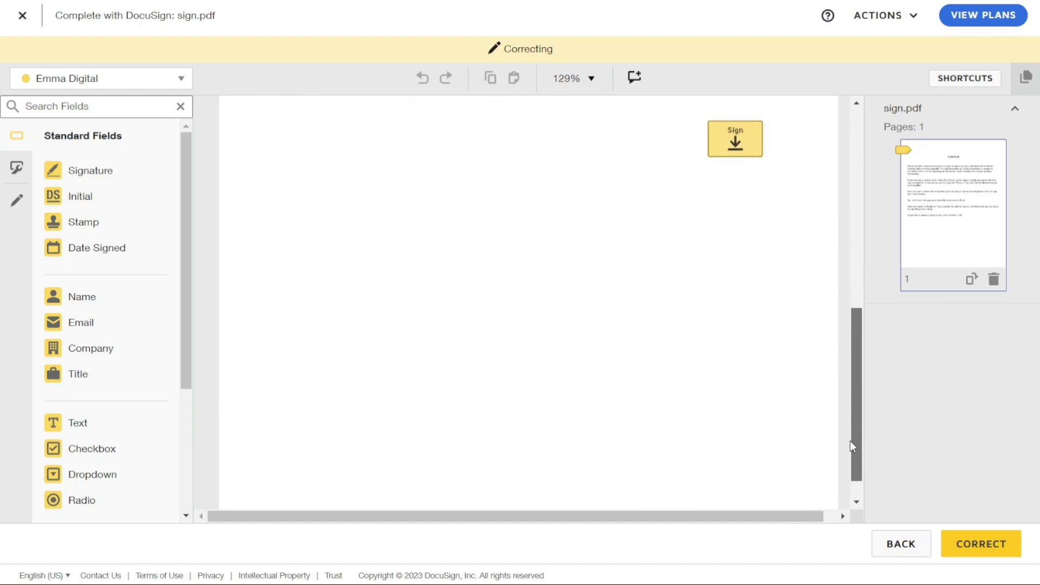
click(985, 547)
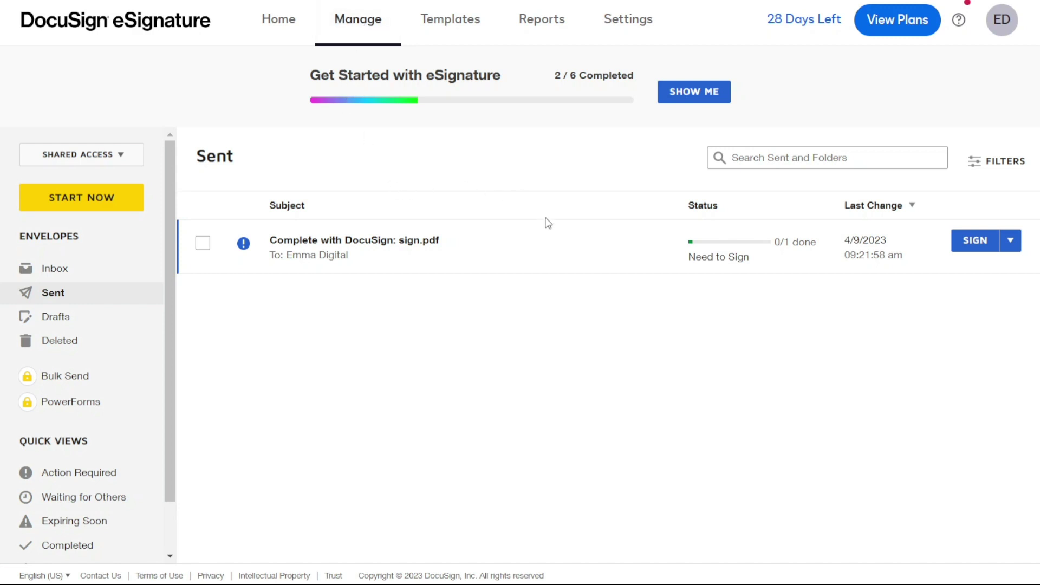
Step: Choose Save as Template from the sign.pdf envelope's SIGN dropdown in the Sent list
click(1012, 248)
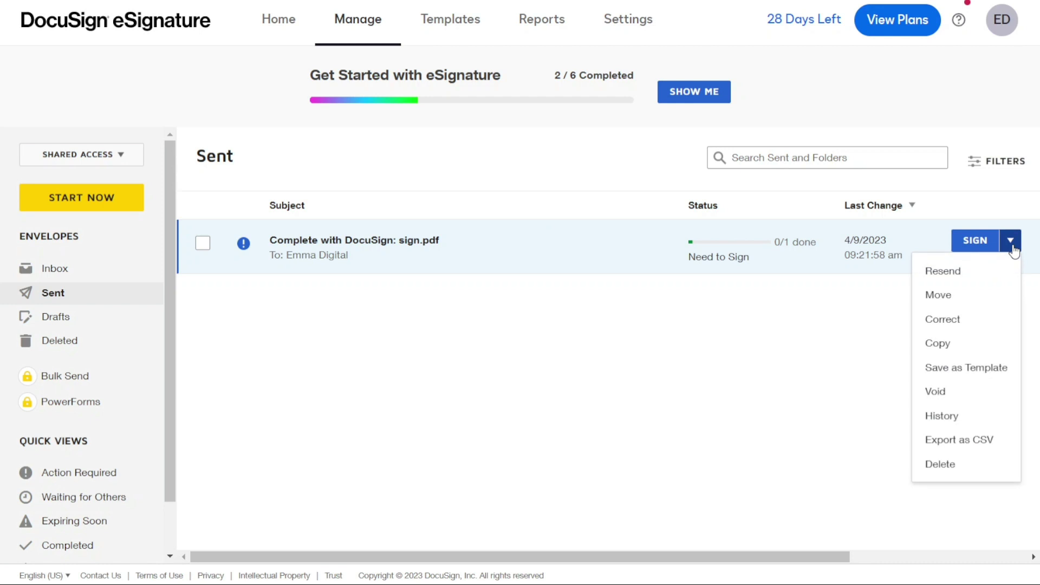
click(974, 368)
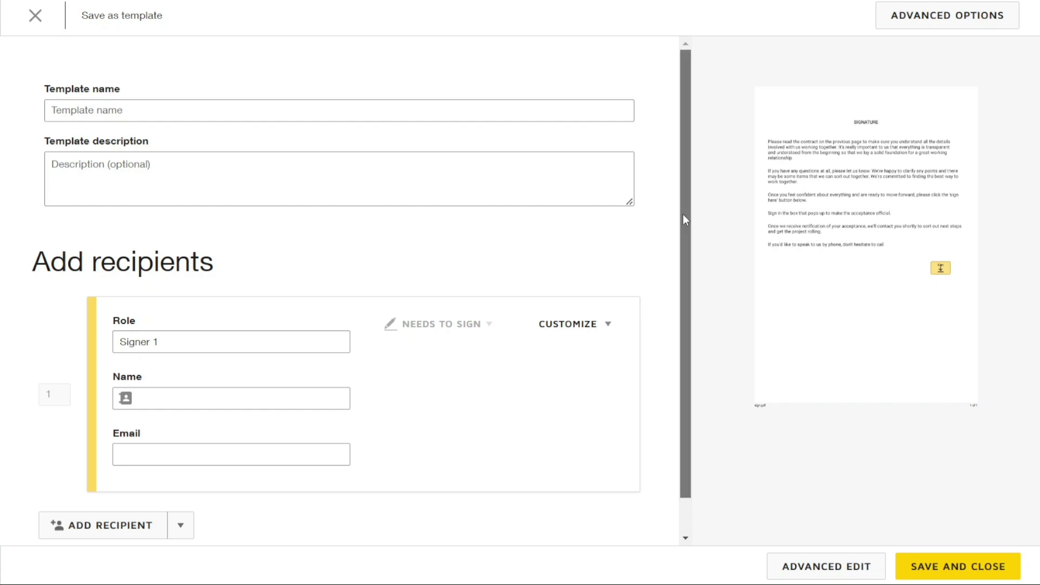
Step: Save the 'Complete with DocuSign: sign.pdf' template and close the form, returning Home
scroll(683, 214, down, 1)
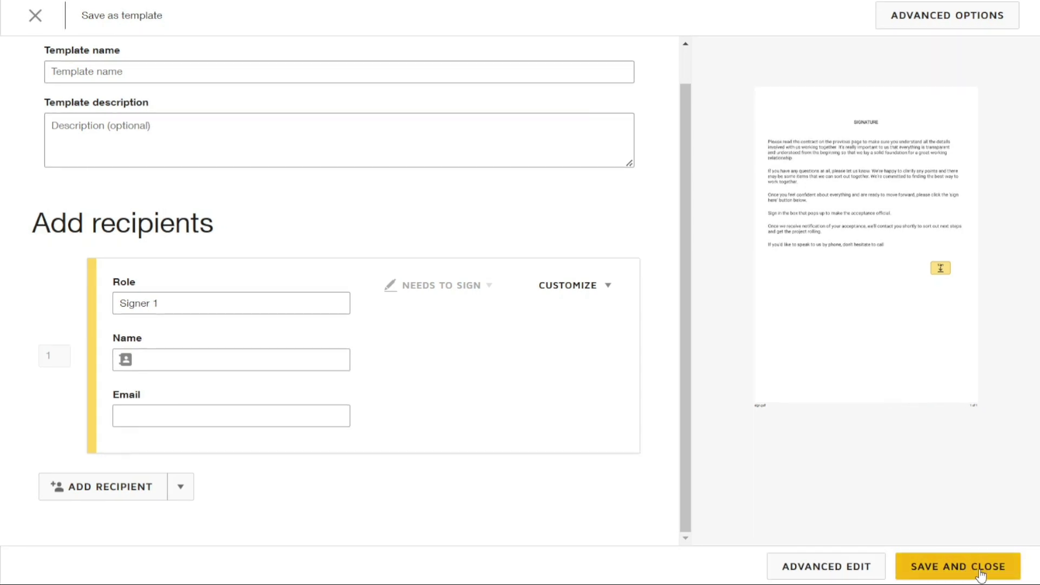
click(971, 571)
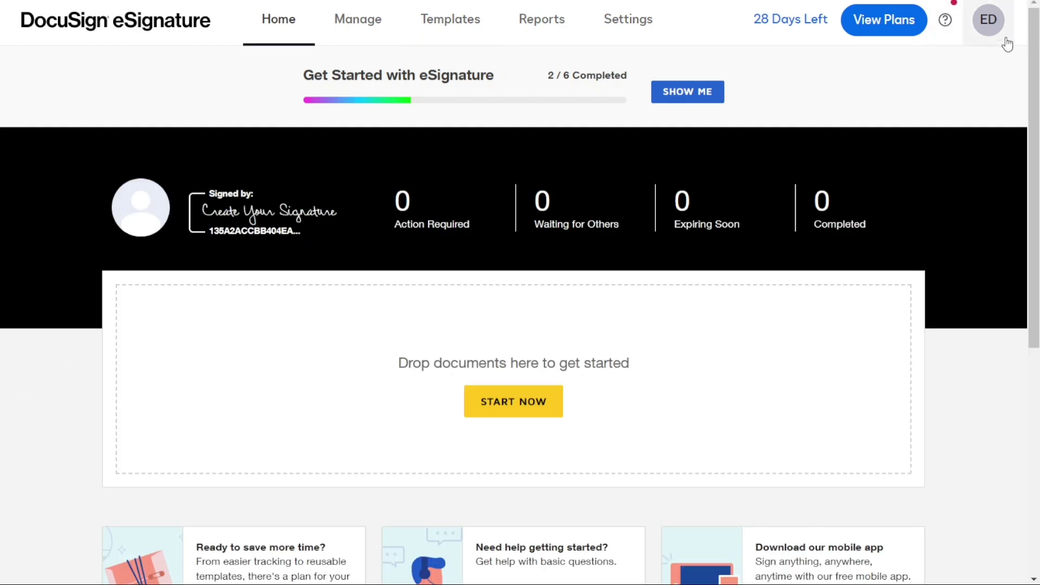
Step: Go to My Preferences from the account avatar and show the empty Contacts address book
click(990, 22)
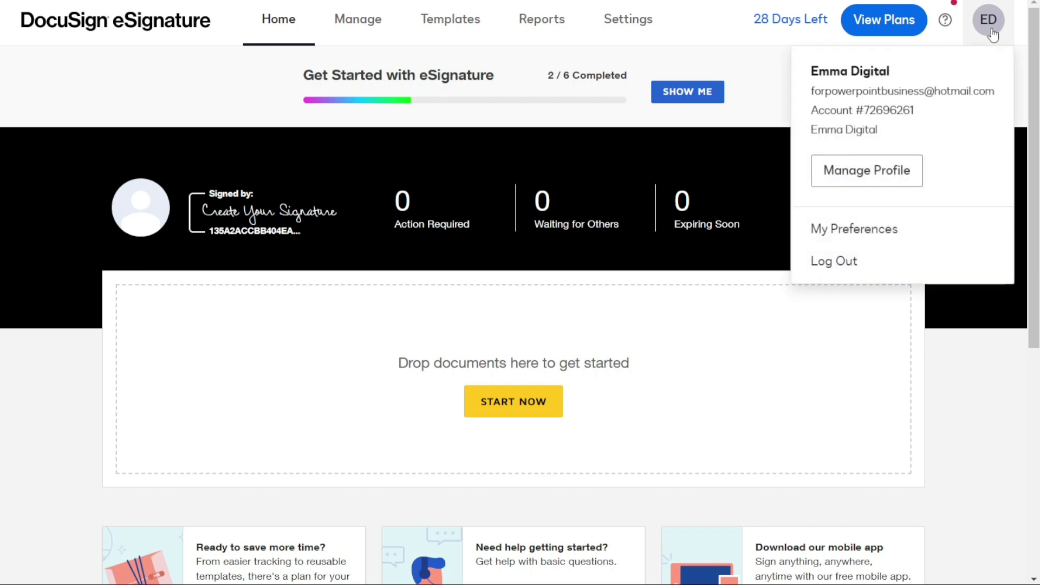
click(841, 231)
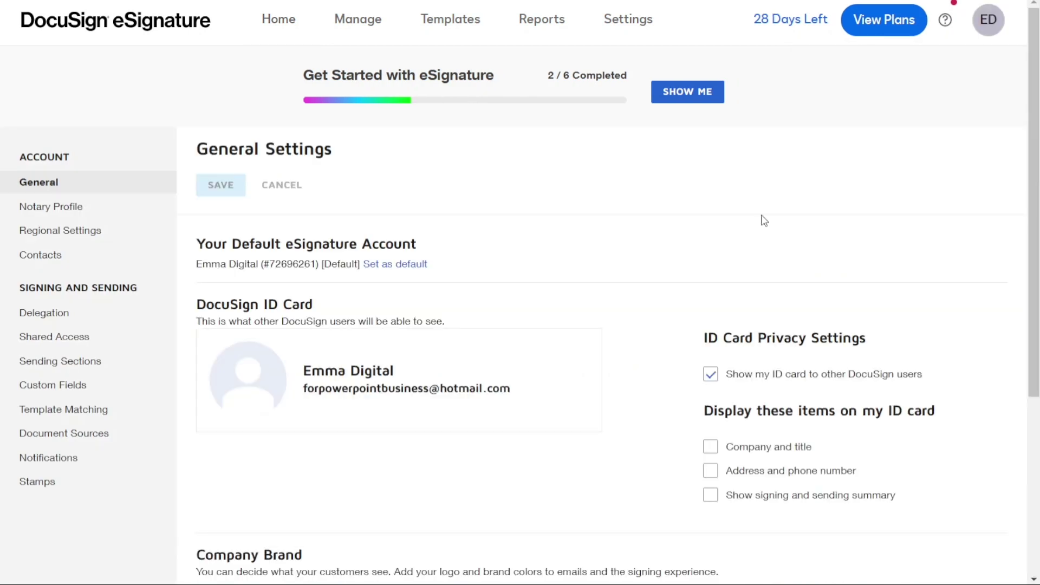
click(98, 262)
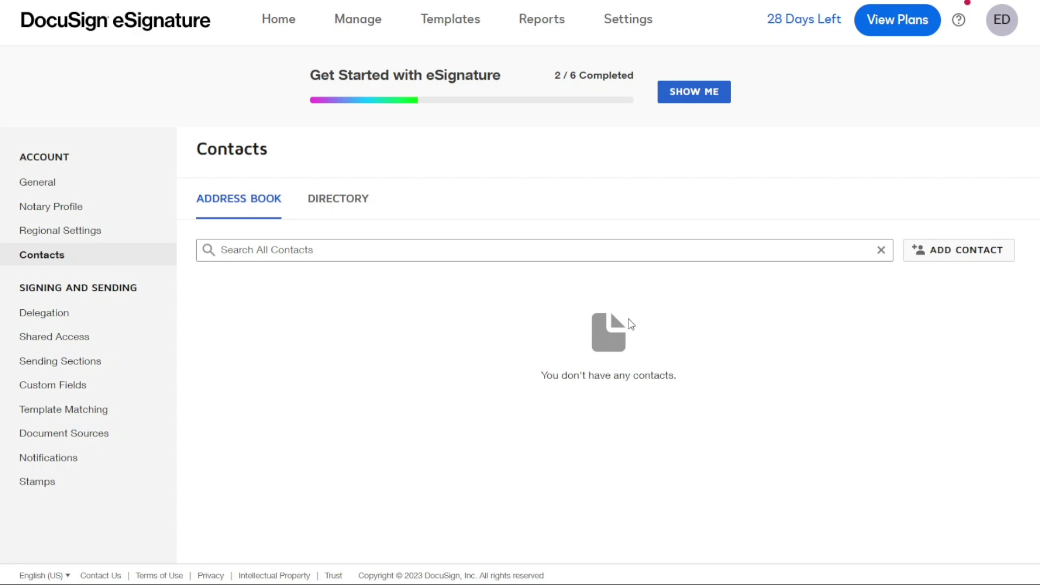
Step: Add a new contact, adding then removing its phone number, and mark it Shared Contact
click(954, 261)
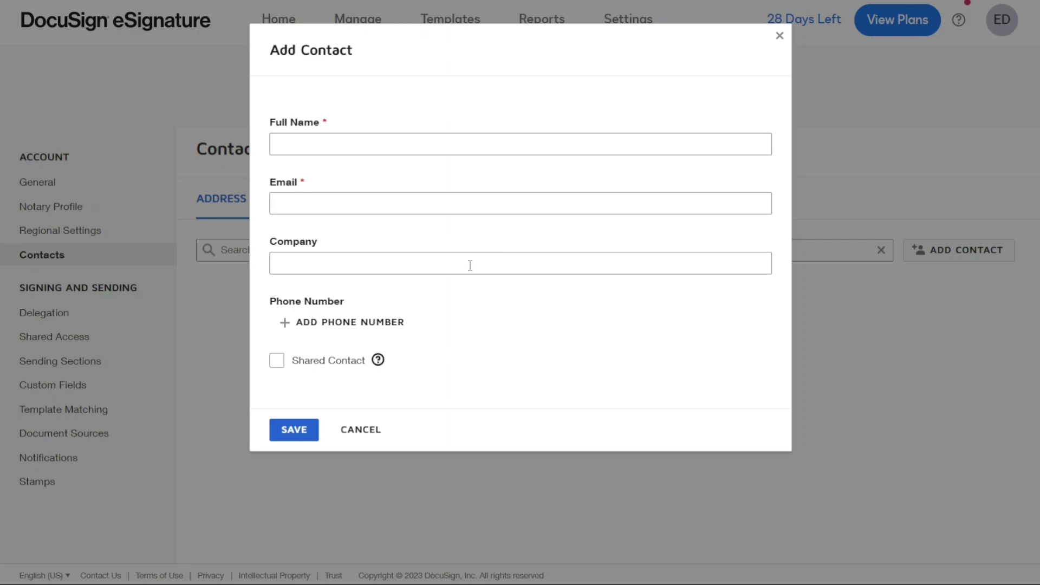
click(291, 323)
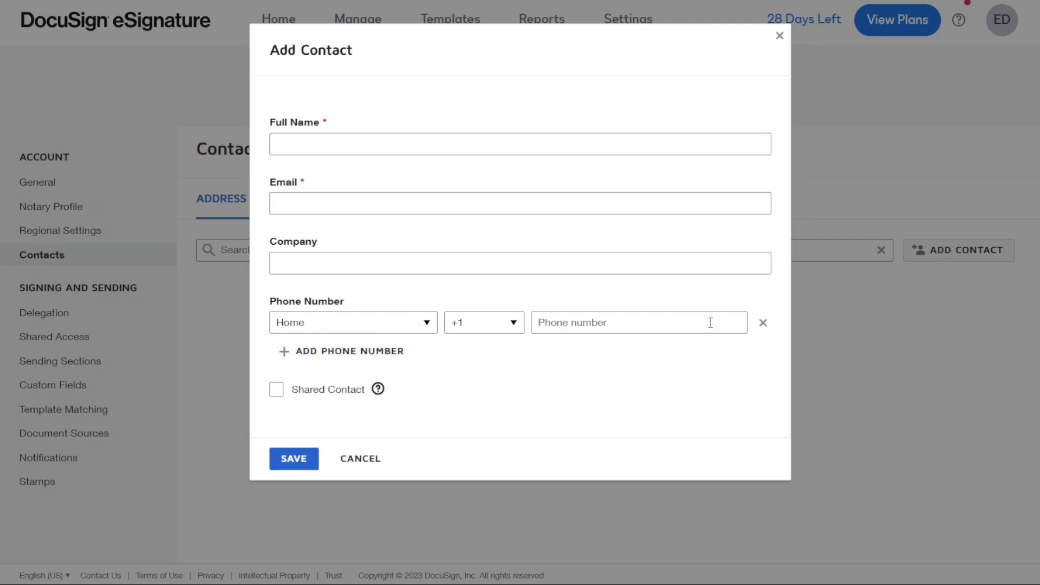
click(762, 325)
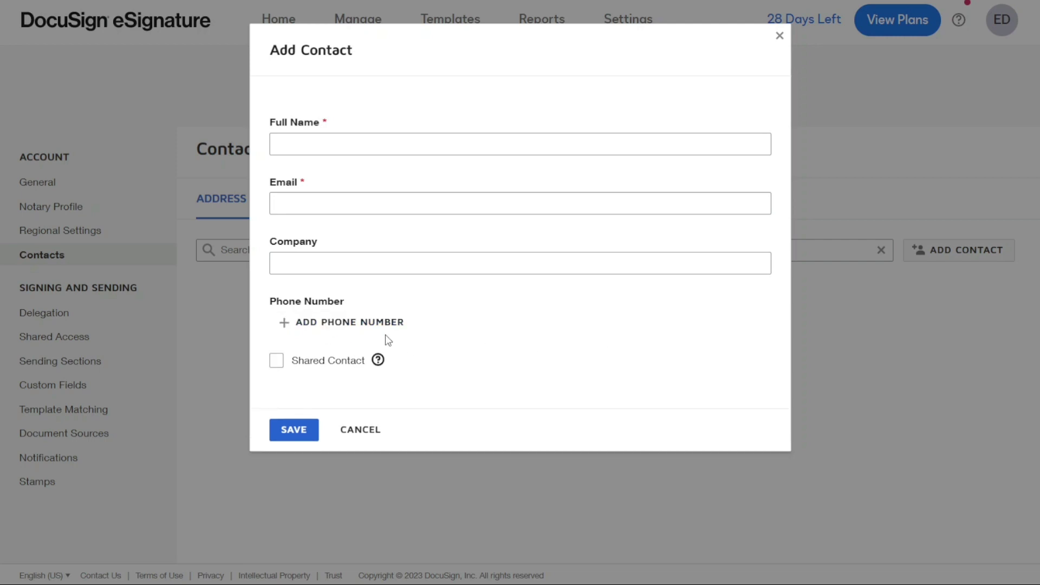
click(276, 362)
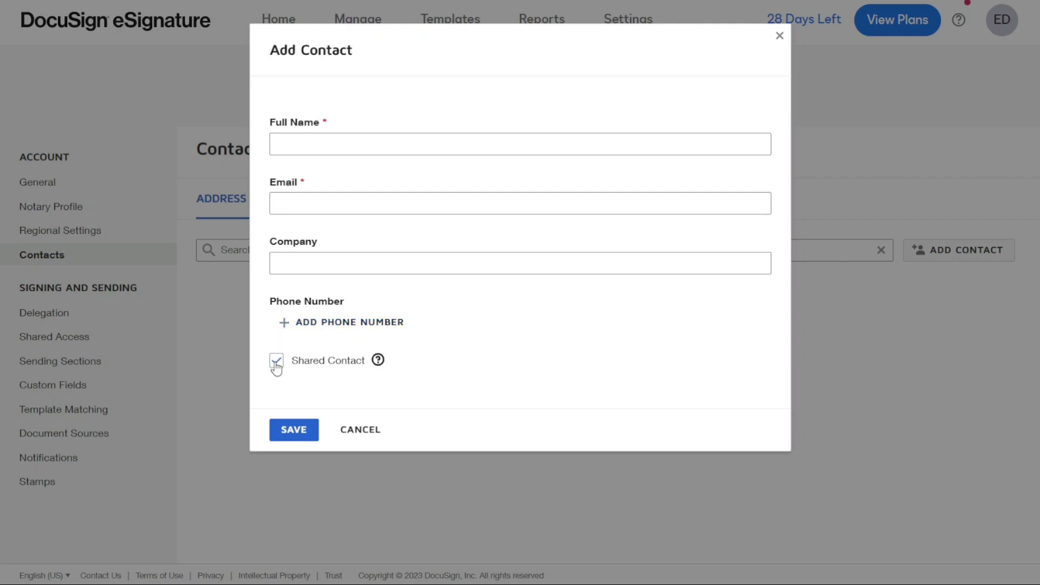